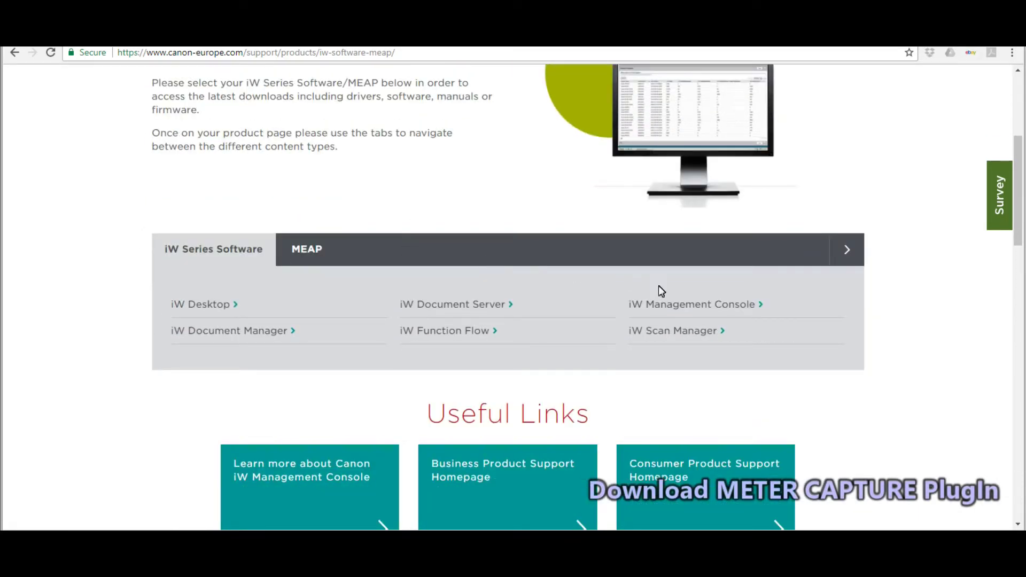
# Open the iW Management Console download page and set the operating system to Windows 7 (32-bit).
pyautogui.click(667, 306)
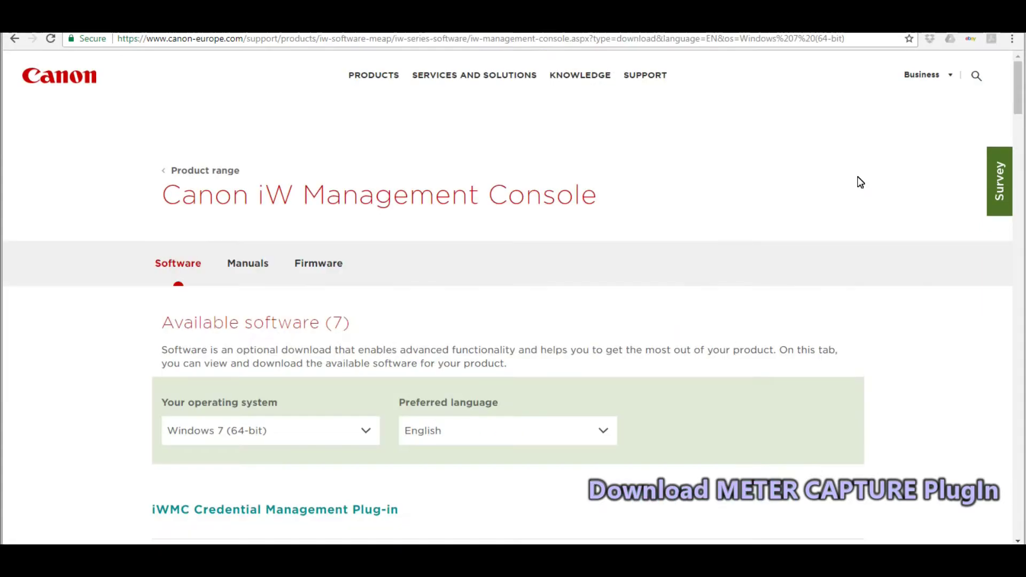
pyautogui.click(366, 431)
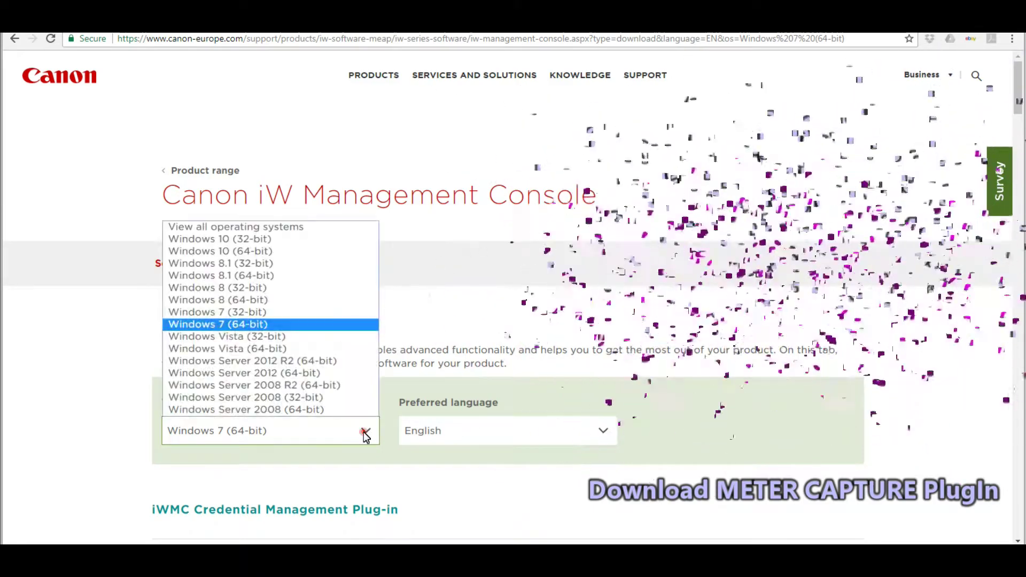
pyautogui.click(255, 314)
# Download the iWMC Meter Capture Plug-in (32bit and 64bit), accepting the disclaimer.
pyautogui.scroll(-2, 478, 321)
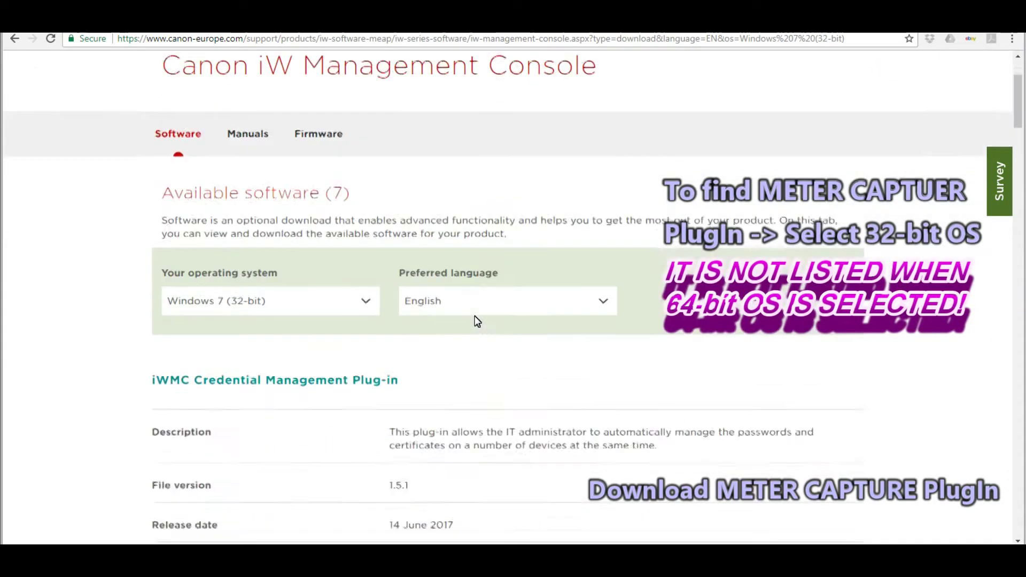
pyautogui.scroll(-20, 478, 321)
pyautogui.scroll(-20, 477, 326)
pyautogui.scroll(-5, 476, 327)
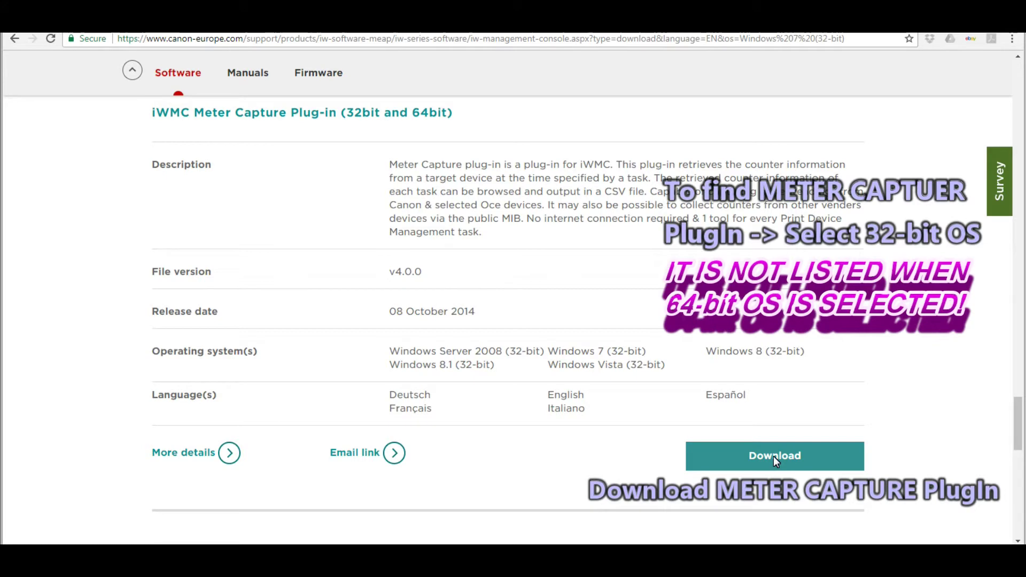
pyautogui.click(774, 456)
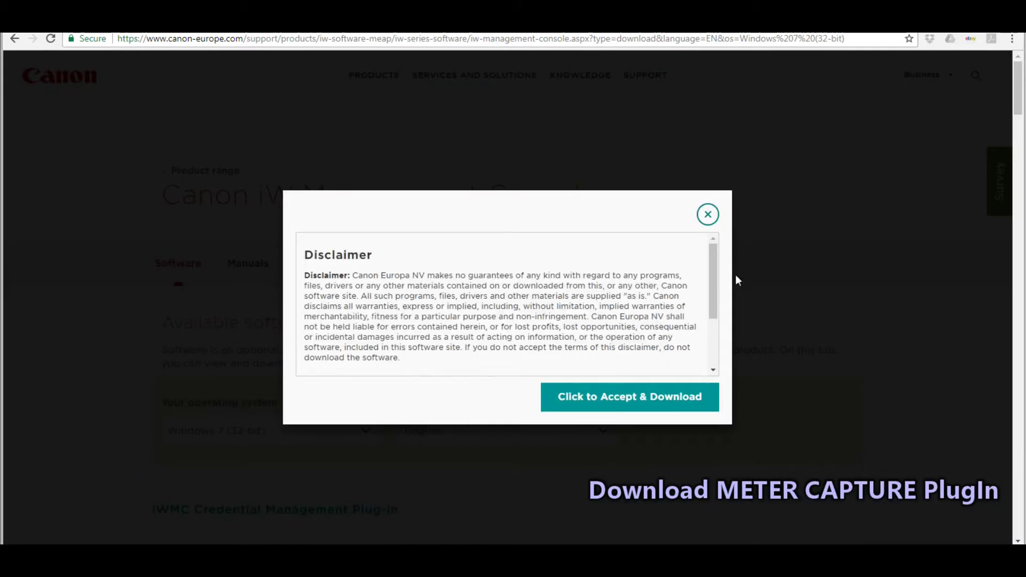
pyautogui.click(667, 394)
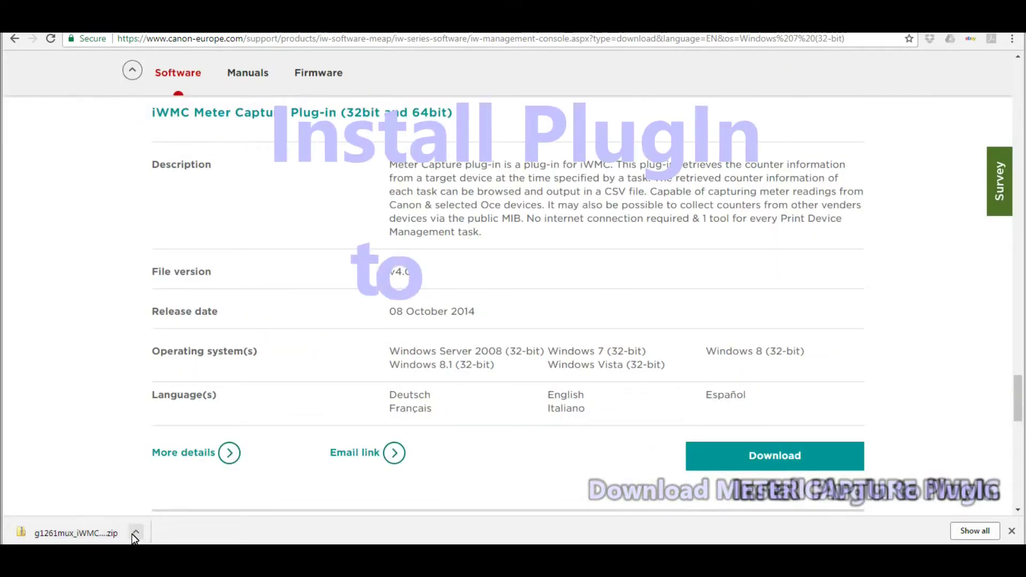
# Show the downloaded plug-in ZIP in its folder and extract it there with 7-Zip.
pyautogui.click(136, 532)
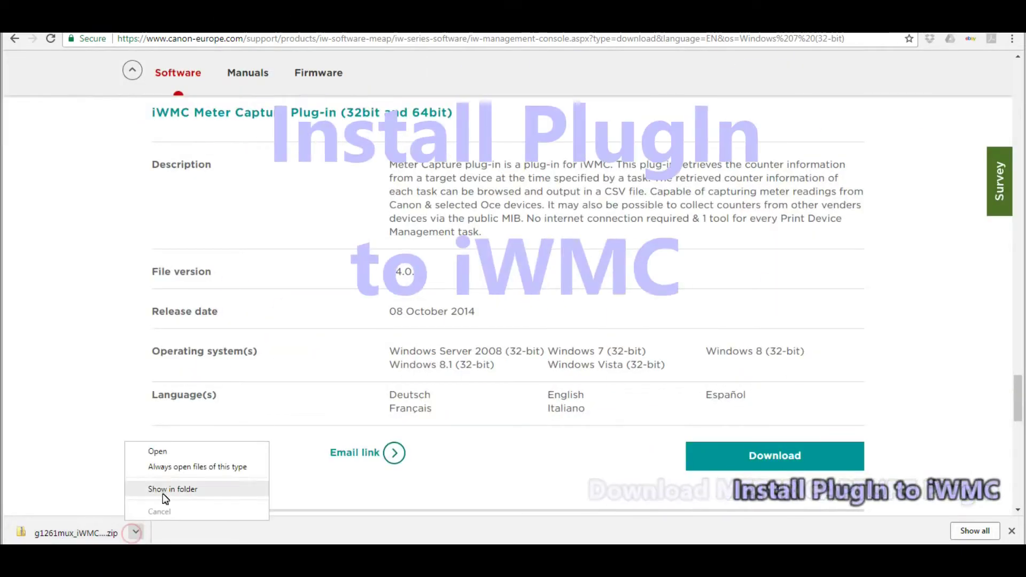
pyautogui.click(164, 489)
pyautogui.click(799, 100)
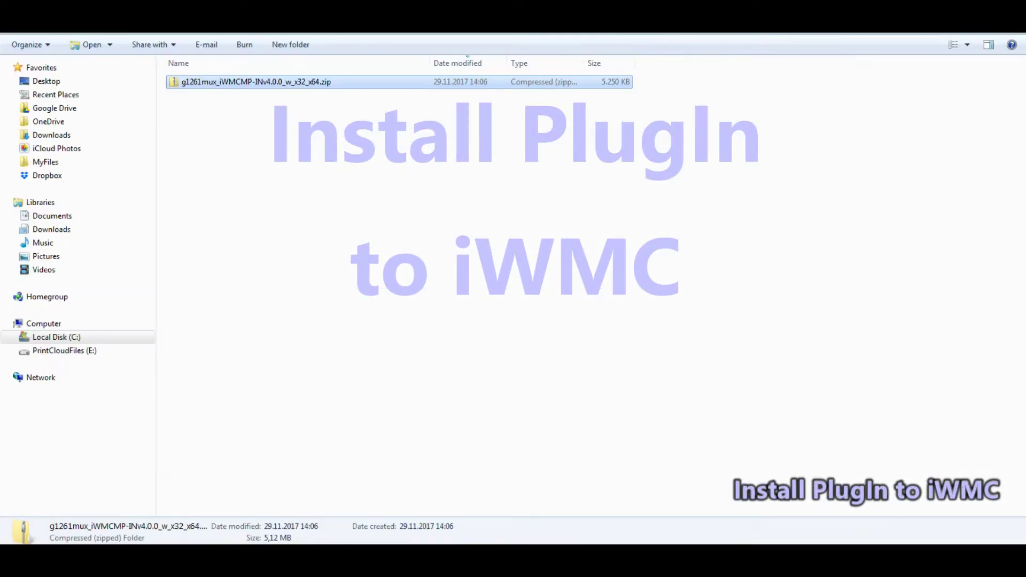
pyautogui.rightClick(220, 87)
pyautogui.moveTo(374, 143)
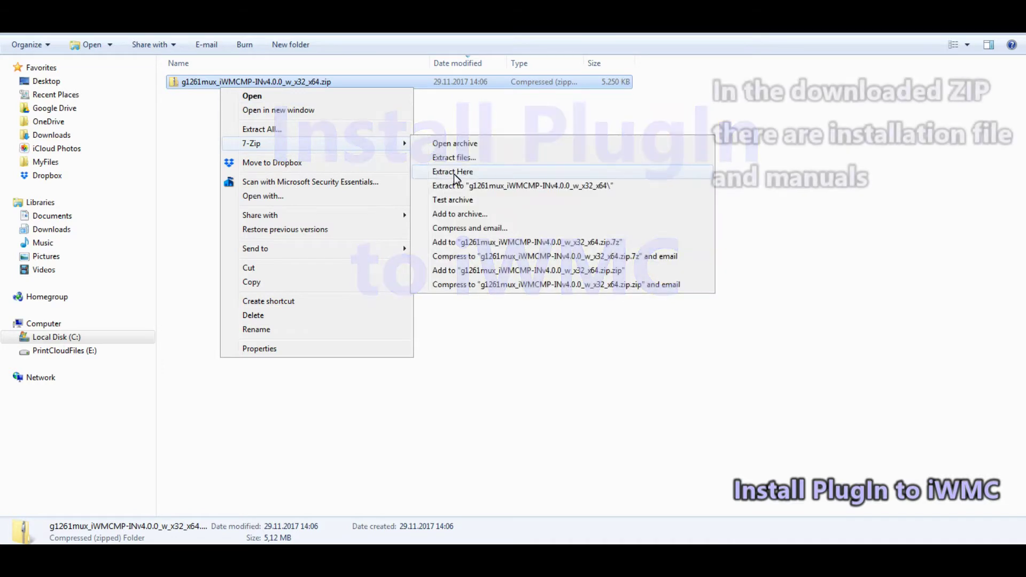
pyautogui.click(456, 174)
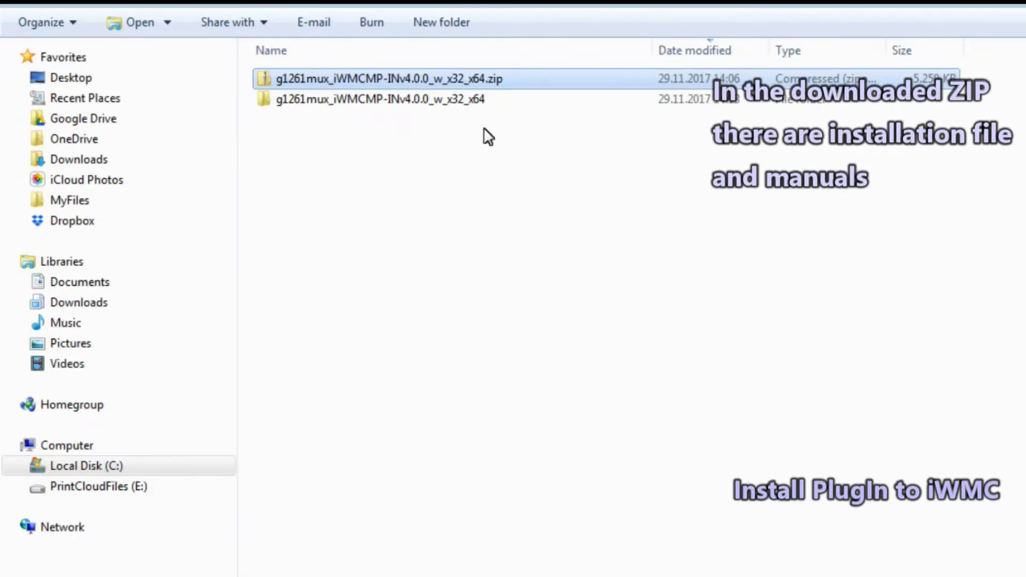
# Browse the extracted folder to Meter_Capture and its Manual subfolder, and open the user's guide HTML file.
pyautogui.doubleClick(437, 99)
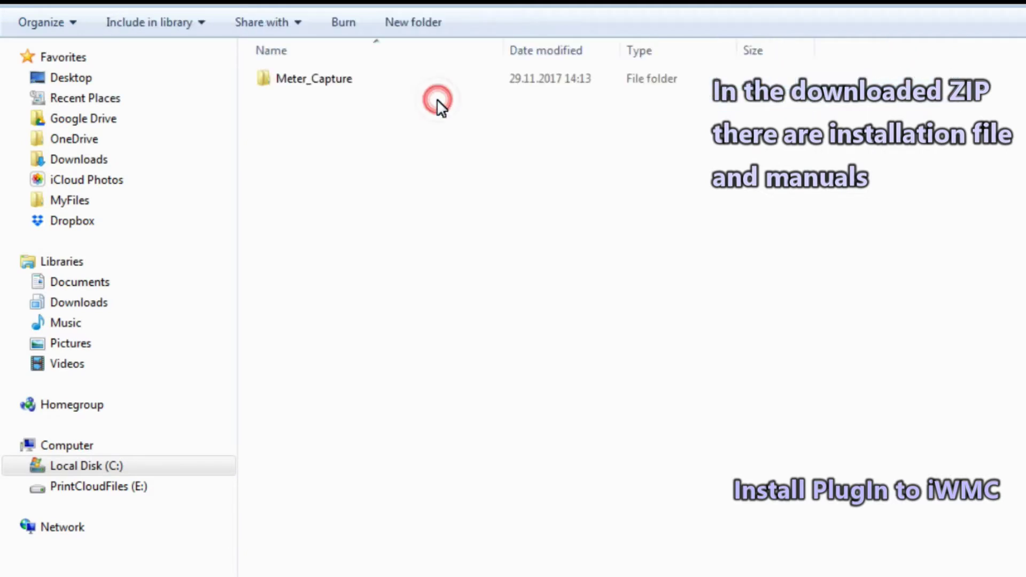
pyautogui.doubleClick(319, 79)
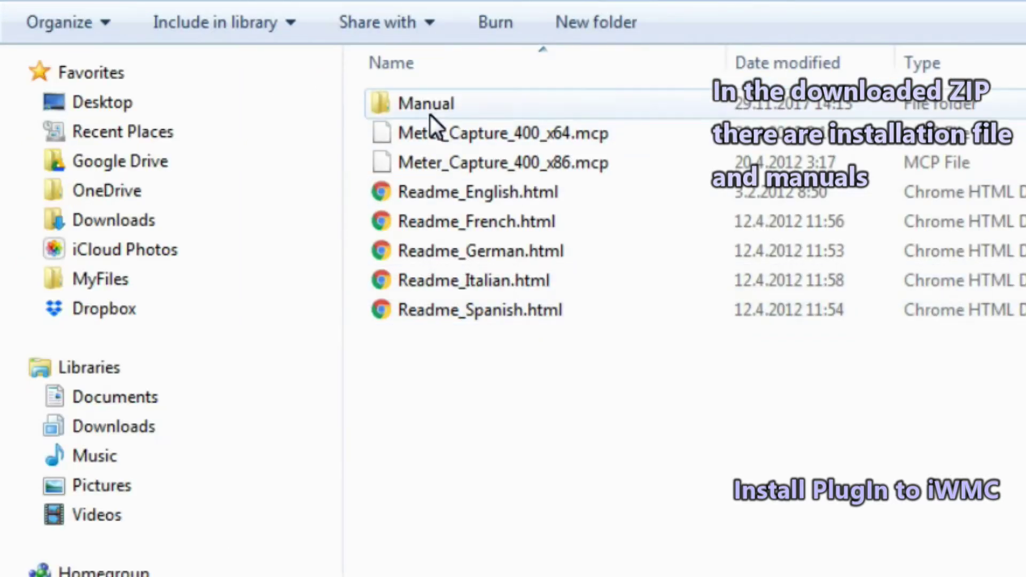
pyautogui.doubleClick(430, 104)
pyautogui.doubleClick(431, 105)
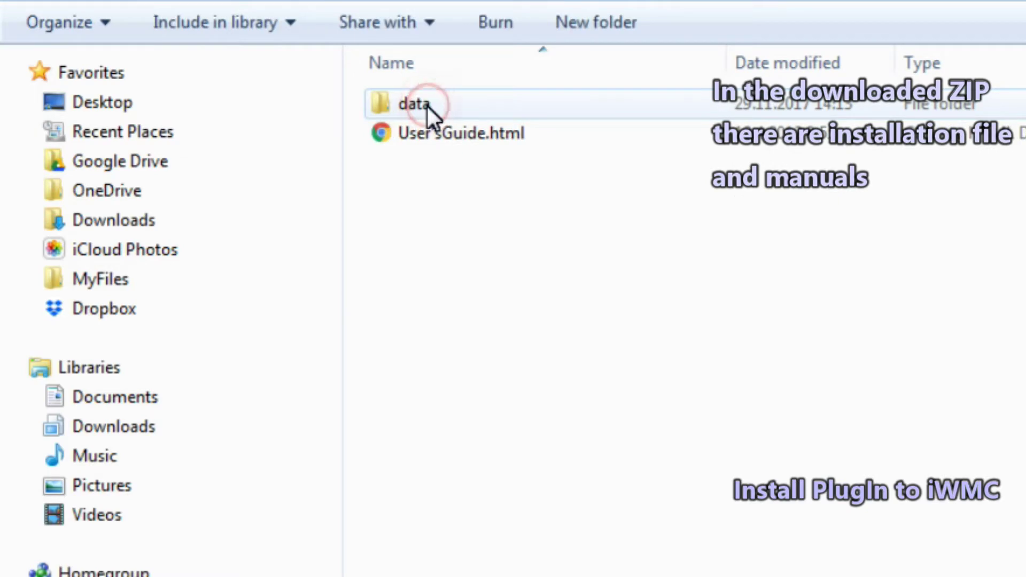
pyautogui.click(434, 134)
pyautogui.doubleClick(434, 137)
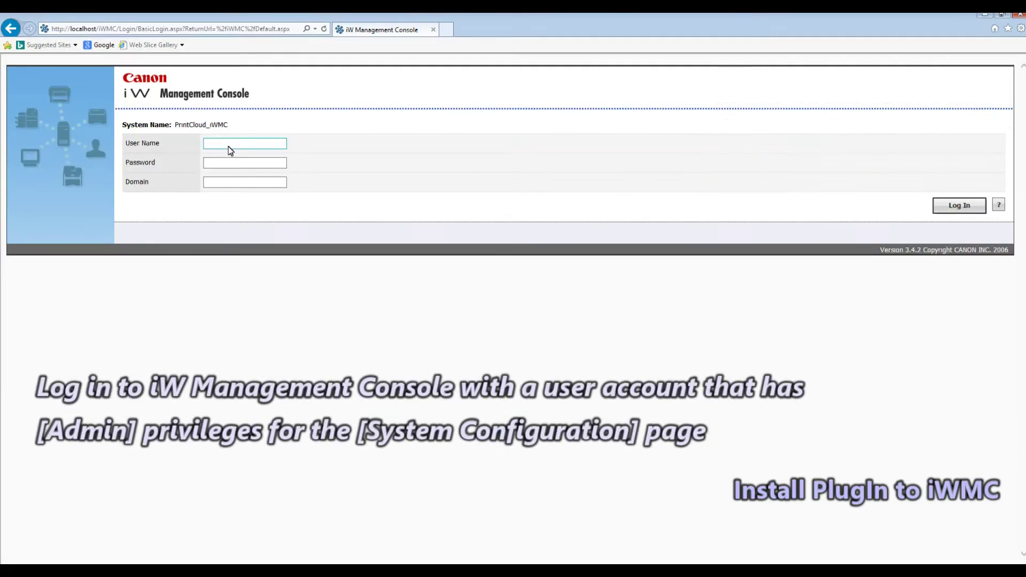
# Switch to iW Management Console in the browser and log in with the administrator user name and saved account password.
pyautogui.click(229, 146)
pyautogui.write('a')
pyautogui.click(232, 155)
pyautogui.click(962, 210)
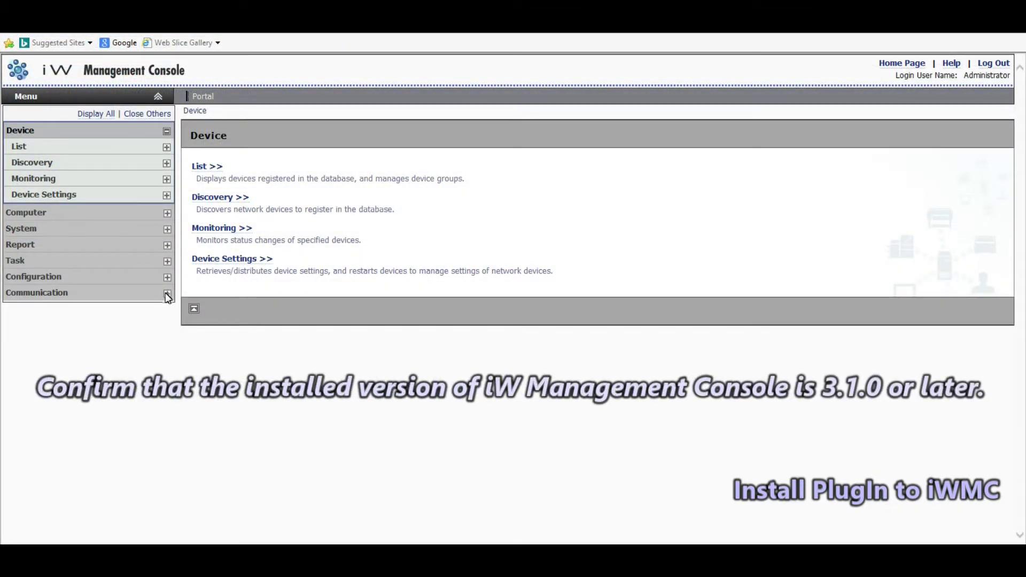
# Open System Configuration in the common settings and check the installed iW Management Console version.
pyautogui.click(167, 278)
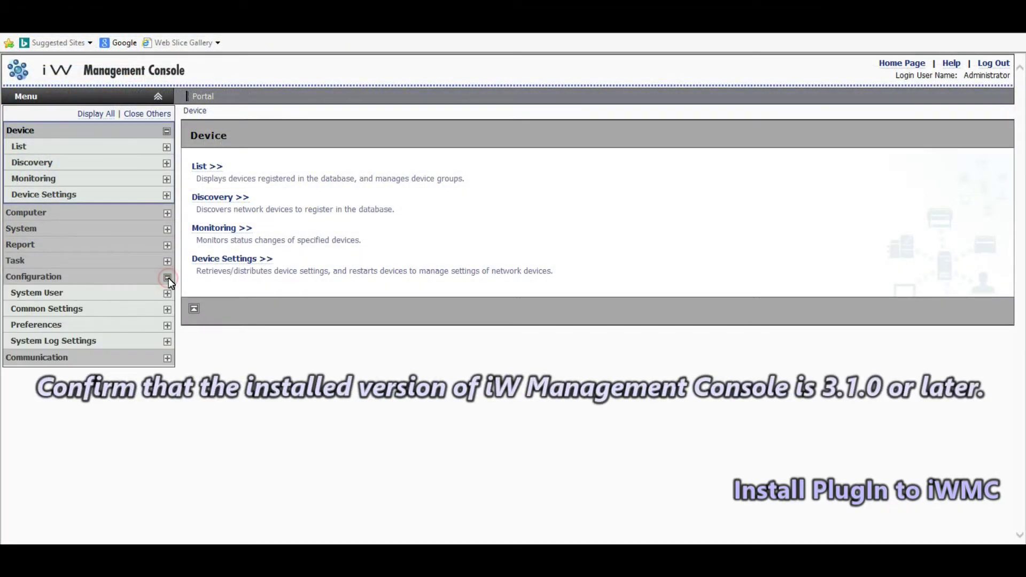
pyautogui.click(167, 310)
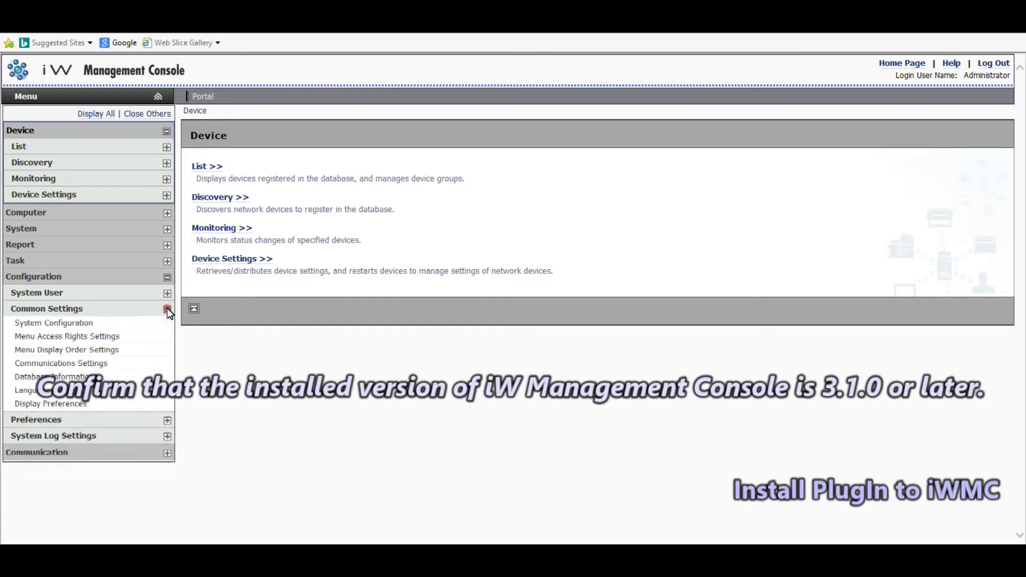
pyautogui.click(73, 326)
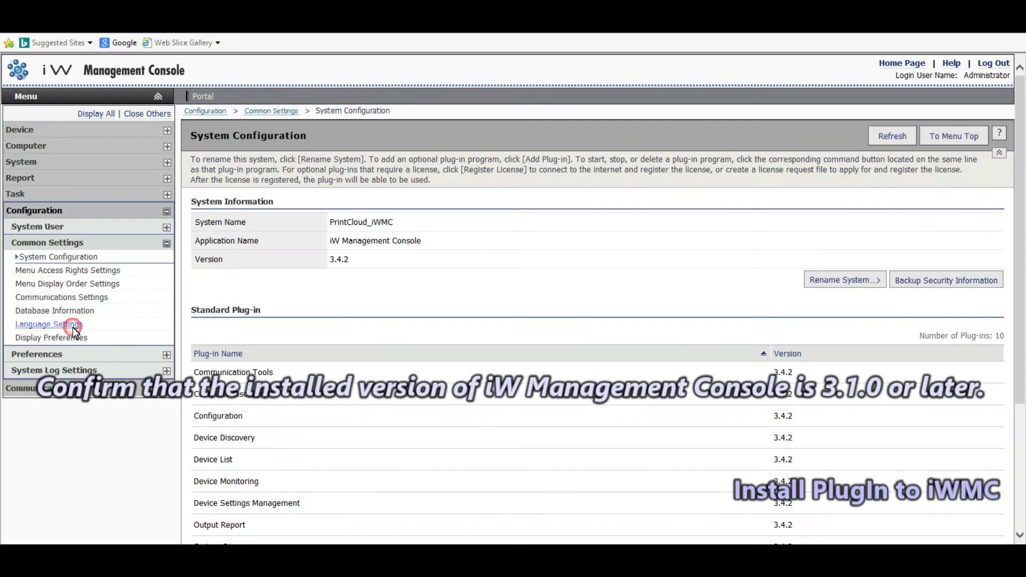
pyautogui.doubleClick(364, 261)
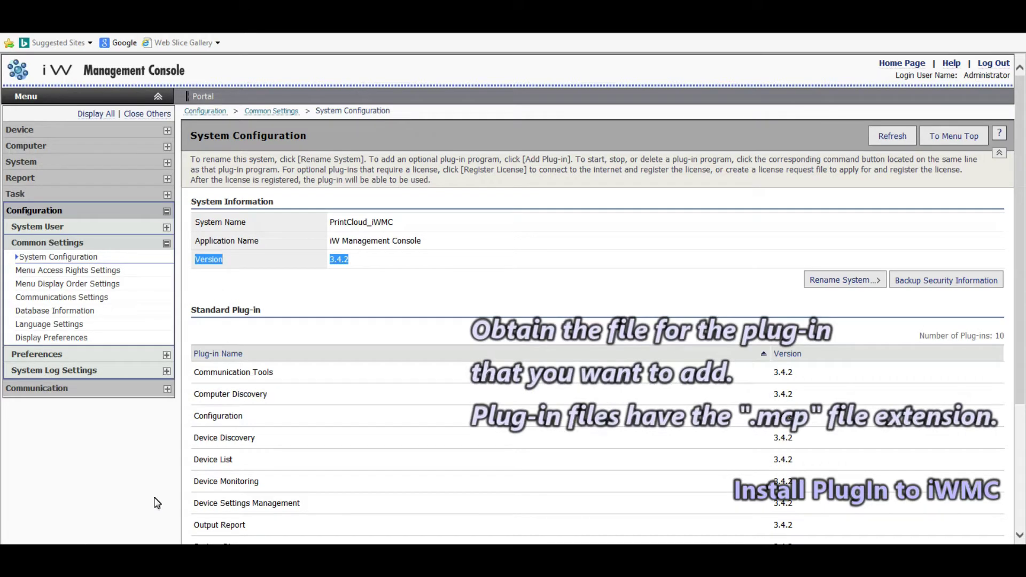
# Start adding an optional plug-in and select Meter_Capture_400_x64.mcp from the extracted Meter_Capture folder as the plug-in file.
pyautogui.scroll(-3, 321, 404)
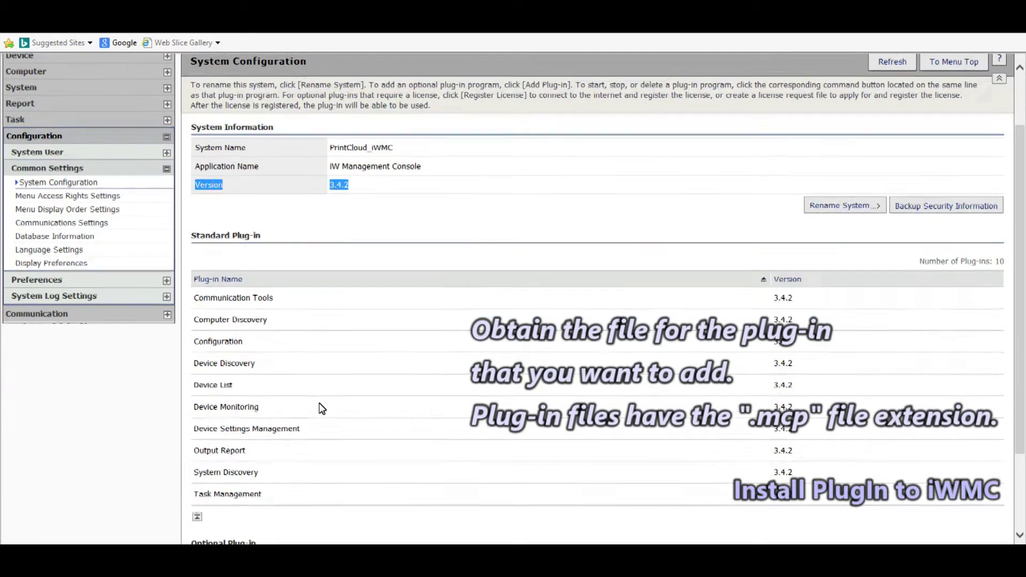
pyautogui.scroll(-1, 324, 405)
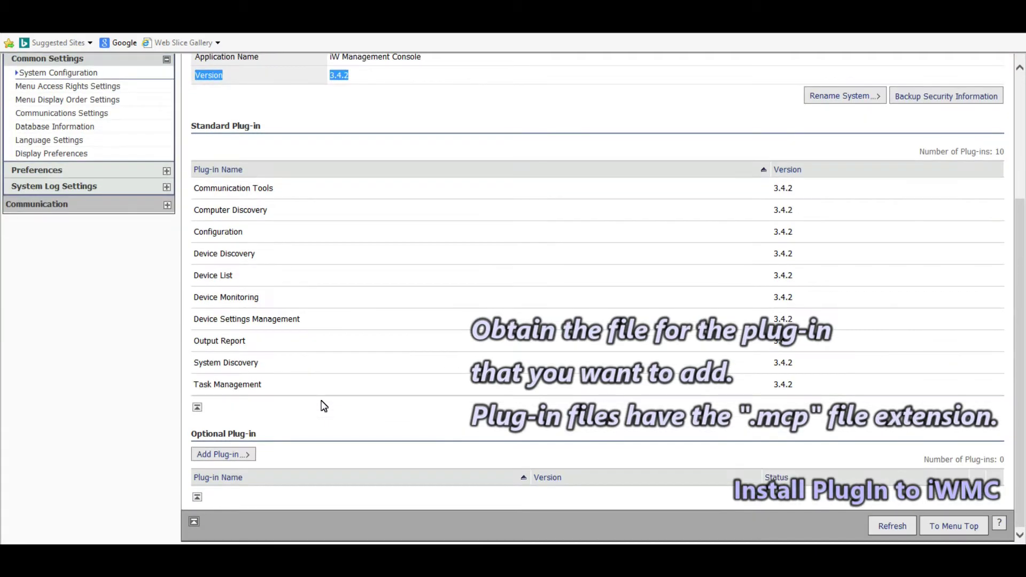
pyautogui.click(233, 456)
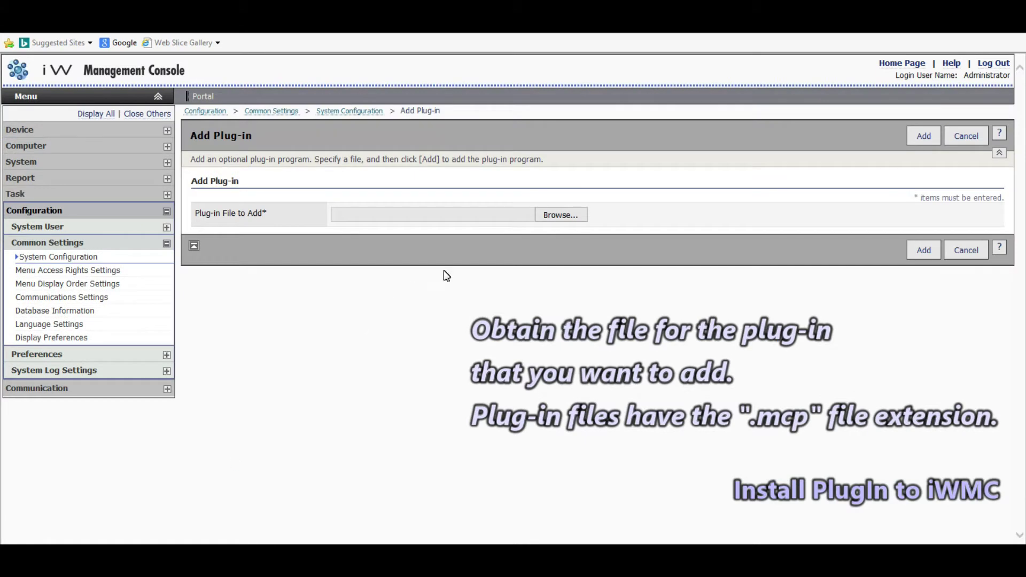
pyautogui.click(559, 215)
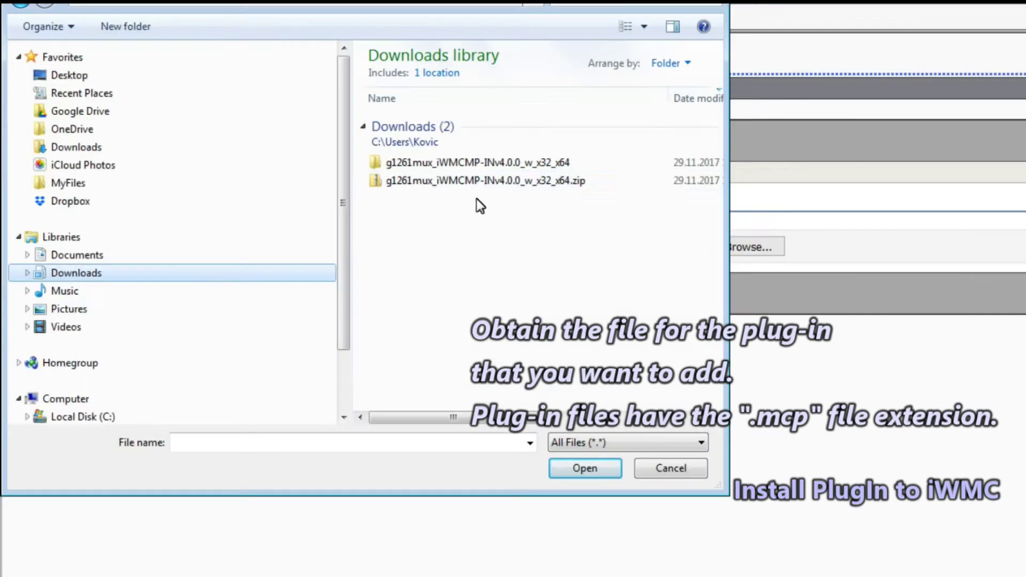
pyautogui.doubleClick(354, 153)
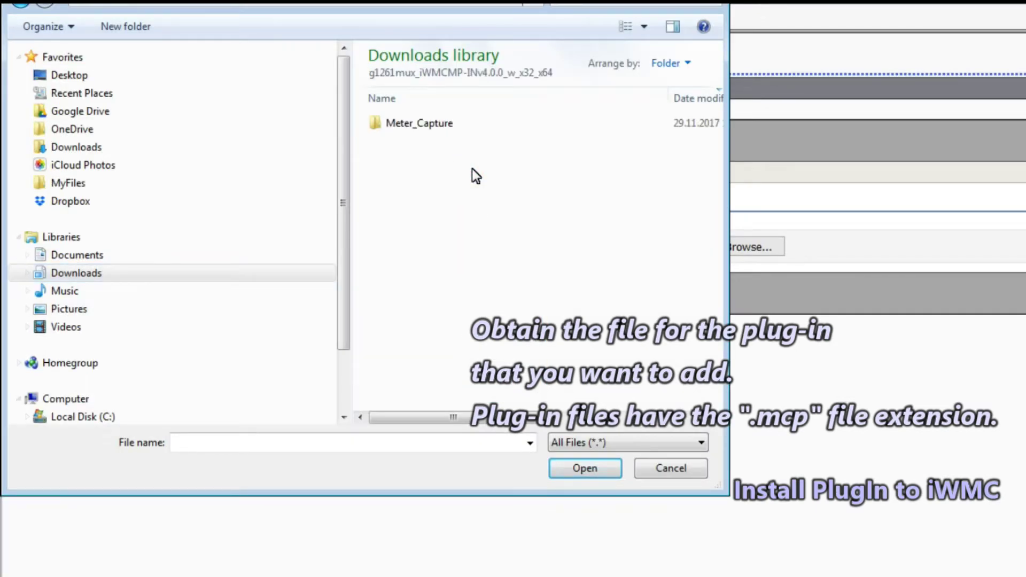
pyautogui.doubleClick(424, 125)
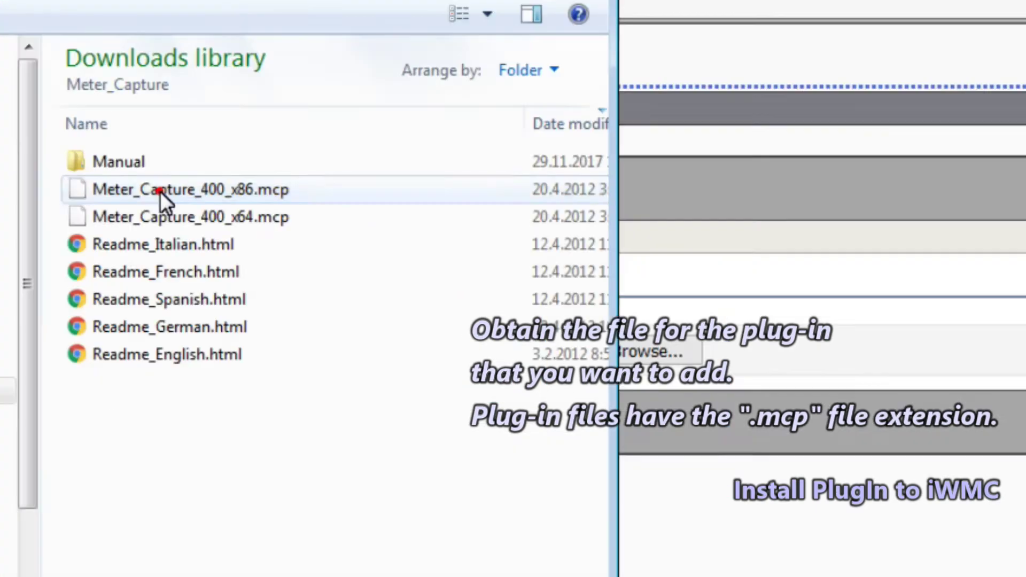
pyautogui.click(430, 142)
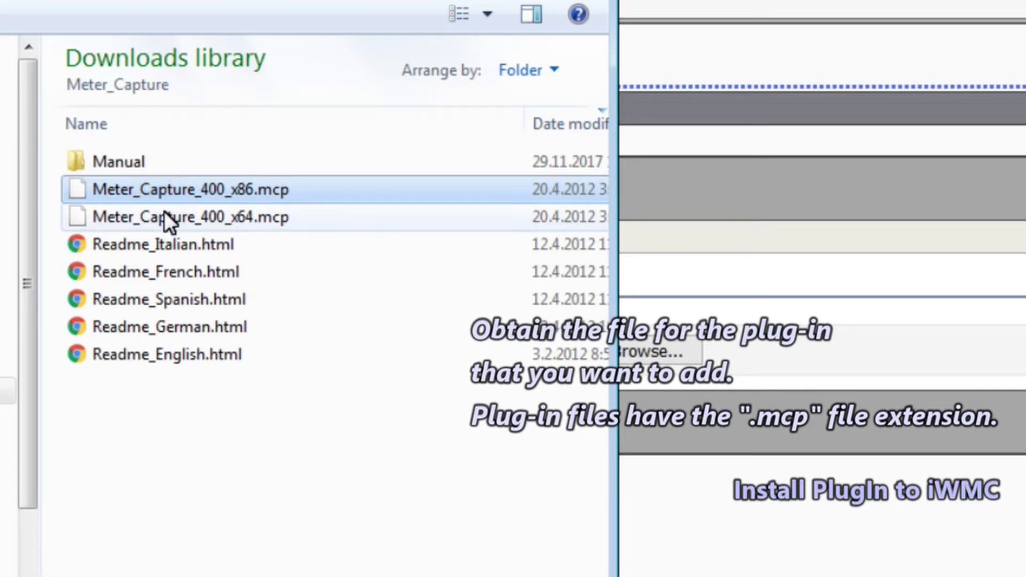
pyautogui.click(165, 214)
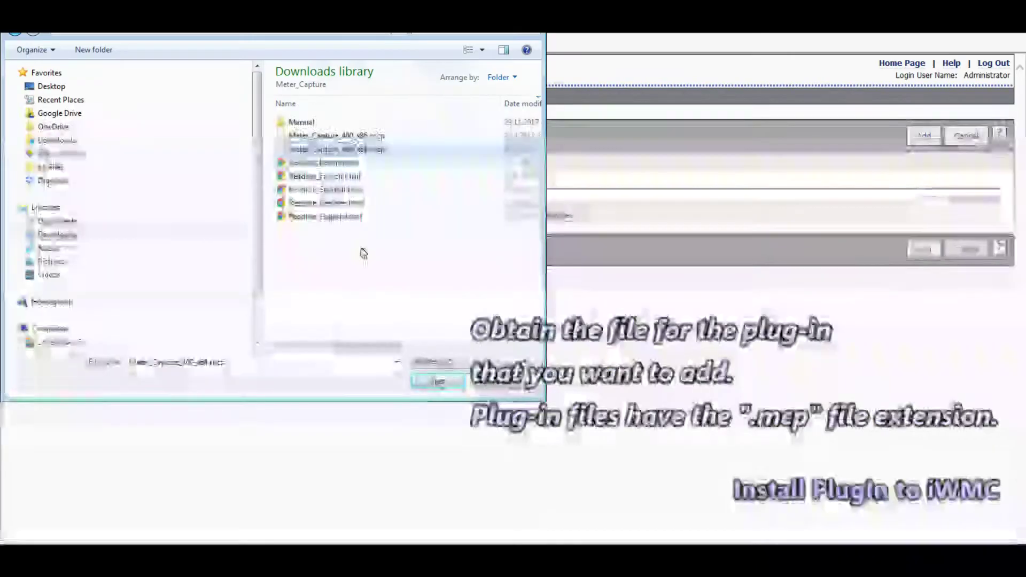
pyautogui.click(426, 378)
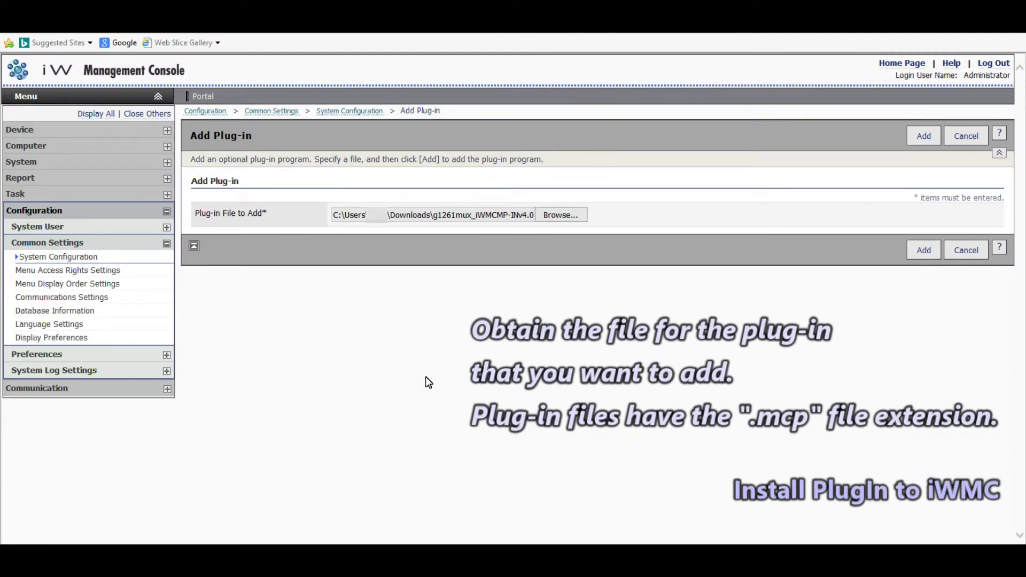
# Add the selected plug-in file to the system, return to System Configuration and start the Meter Capture plug-in.
pyautogui.click(923, 251)
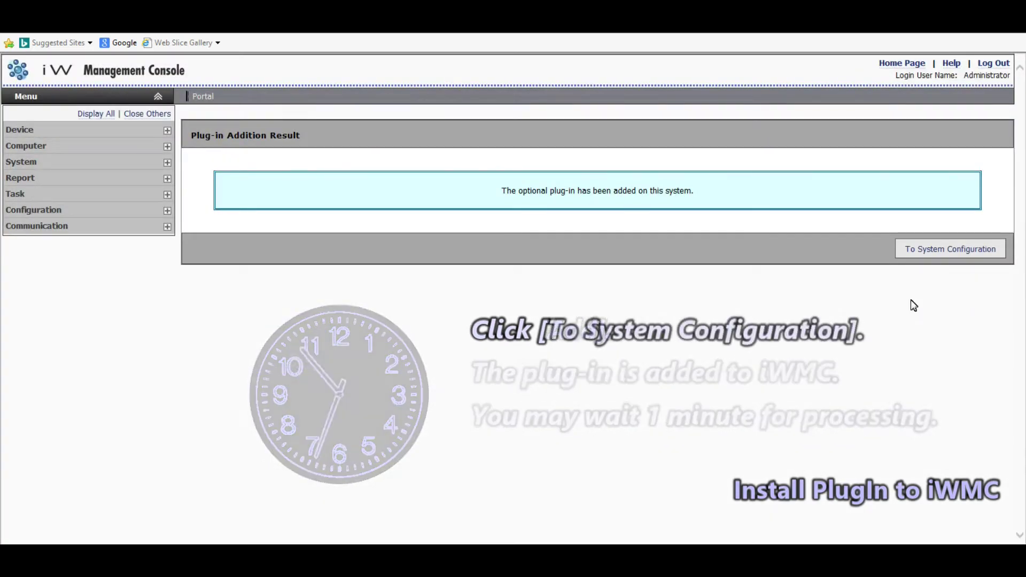
pyautogui.click(951, 252)
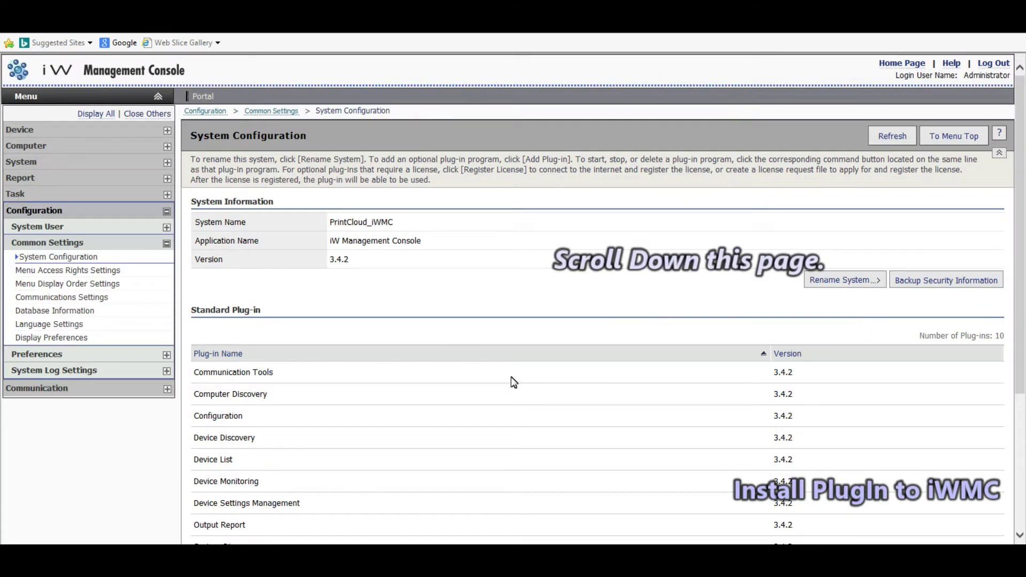
pyautogui.scroll(-4, 499, 379)
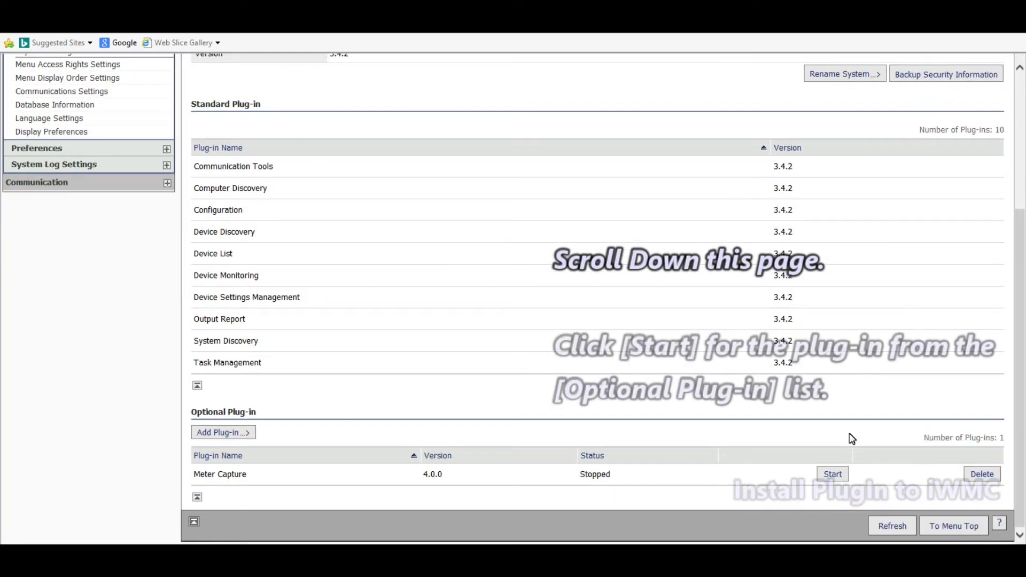
pyautogui.click(834, 475)
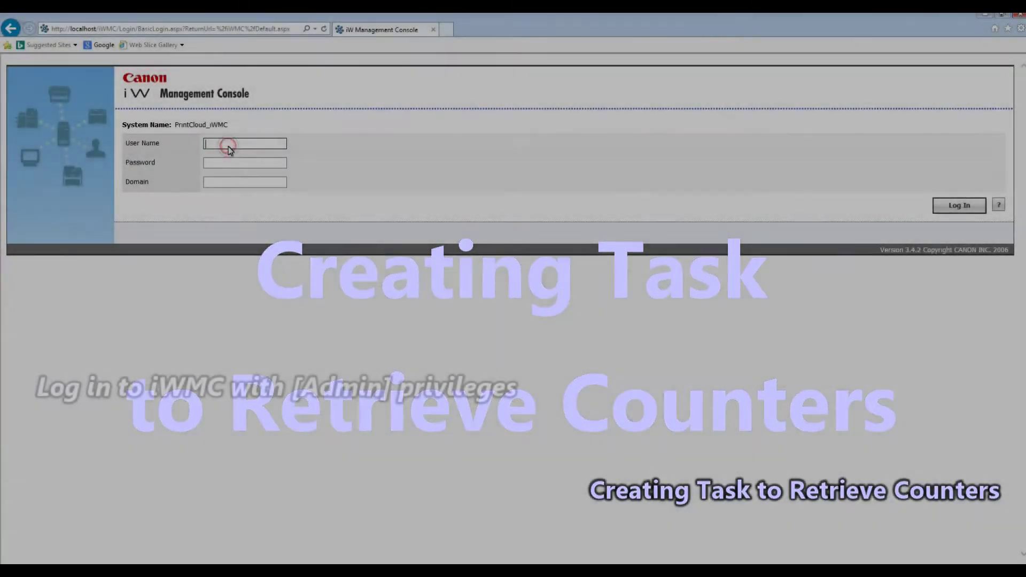
# Log in to the console again with the administrator user name and saved account password.
pyautogui.click(229, 146)
pyautogui.write('a')
pyautogui.click(233, 156)
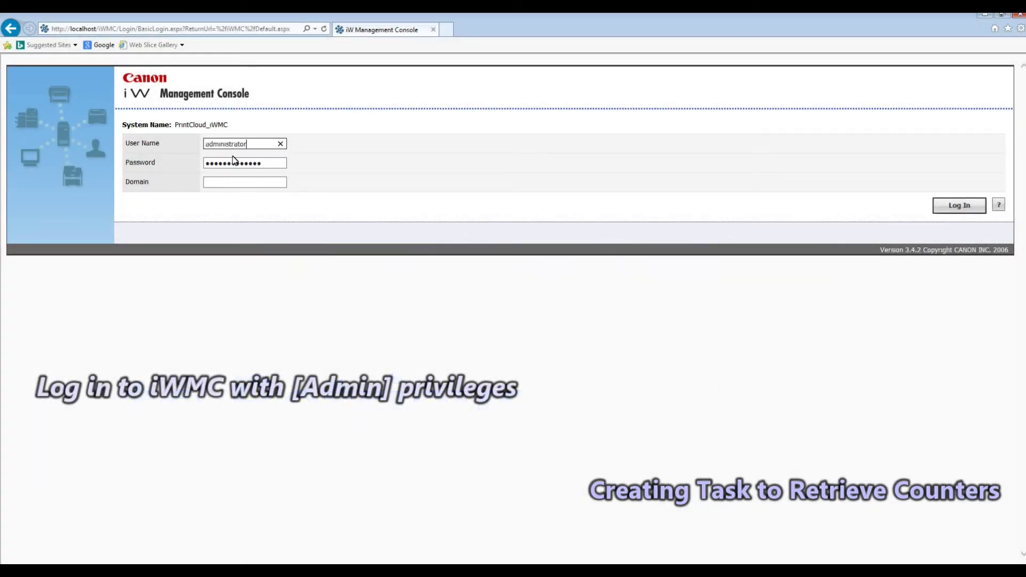
pyautogui.click(960, 206)
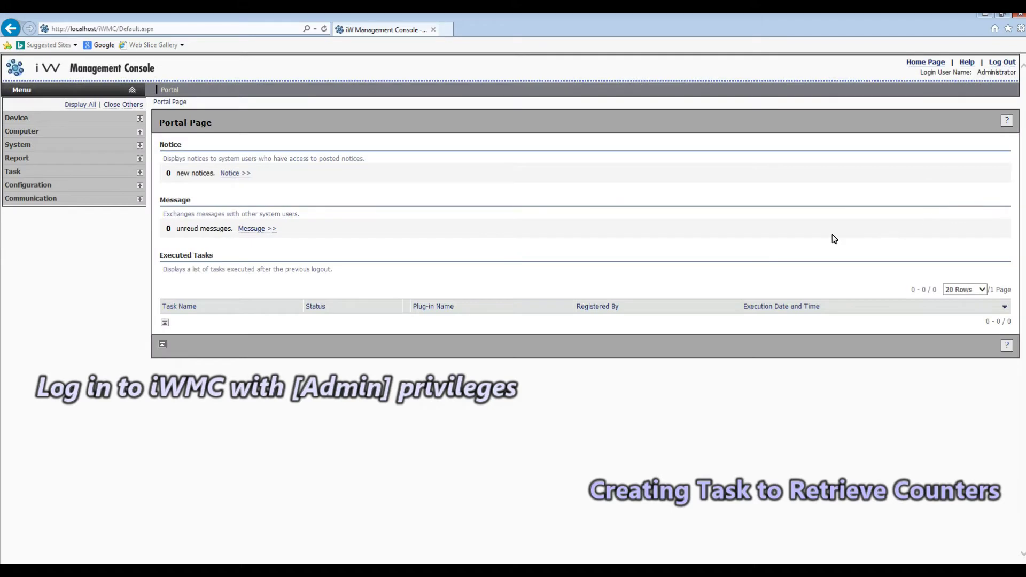
# Run a Quick Discovery of network devices with the default IPv4 settings and show the discovered devices in the Device List.
pyautogui.click(24, 118)
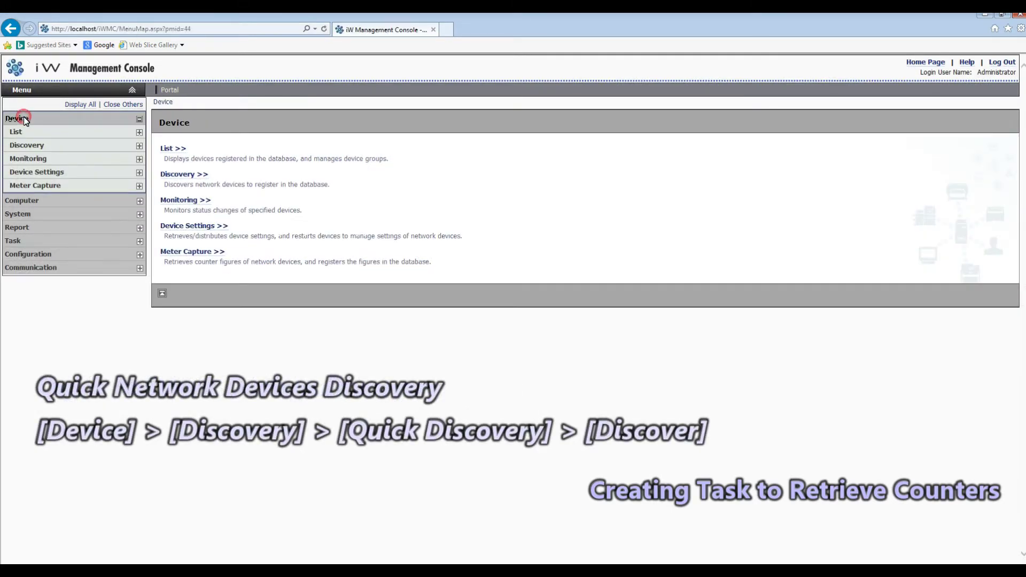
pyautogui.click(30, 148)
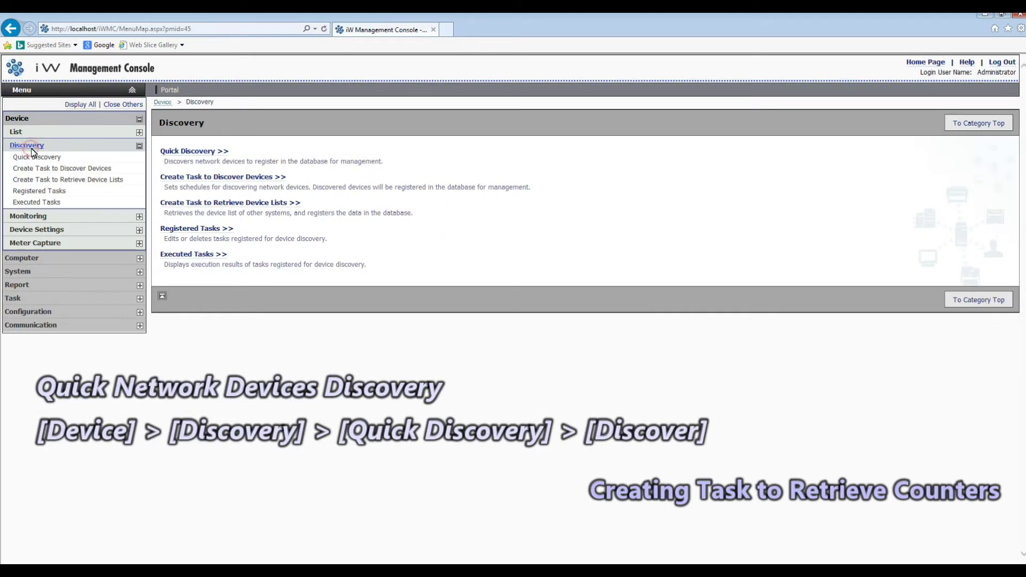
pyautogui.click(194, 152)
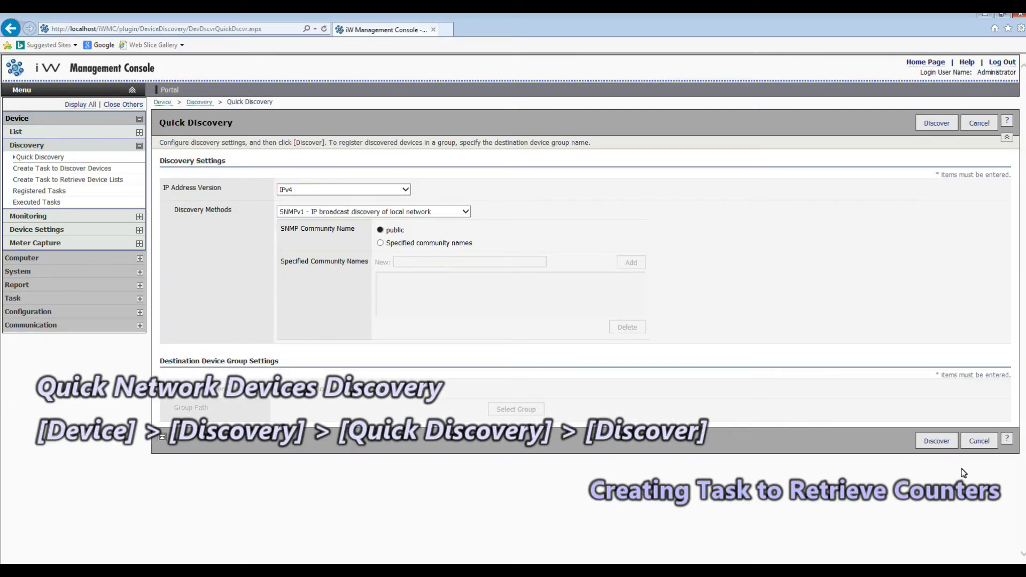
pyautogui.click(942, 444)
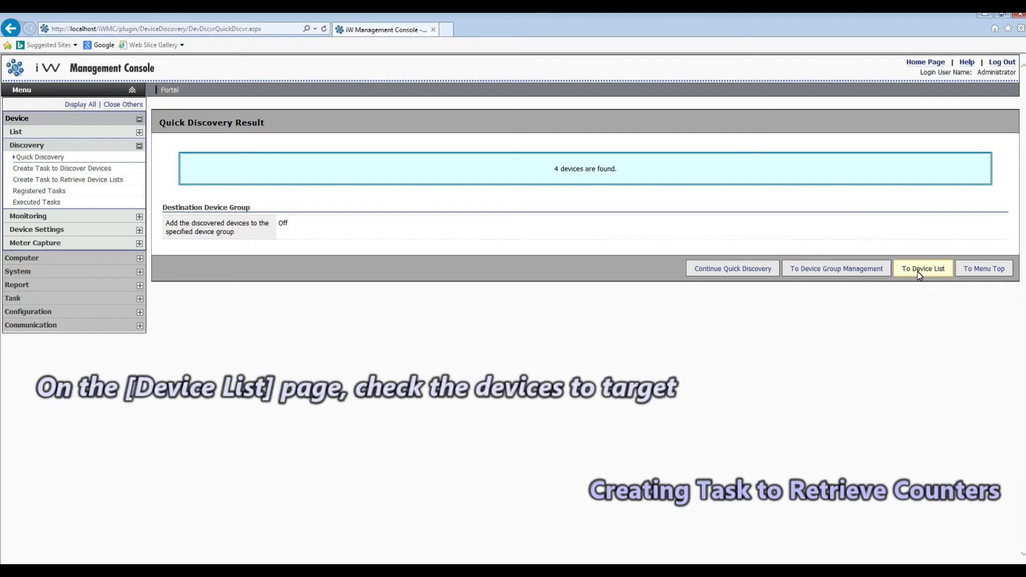
pyautogui.click(920, 269)
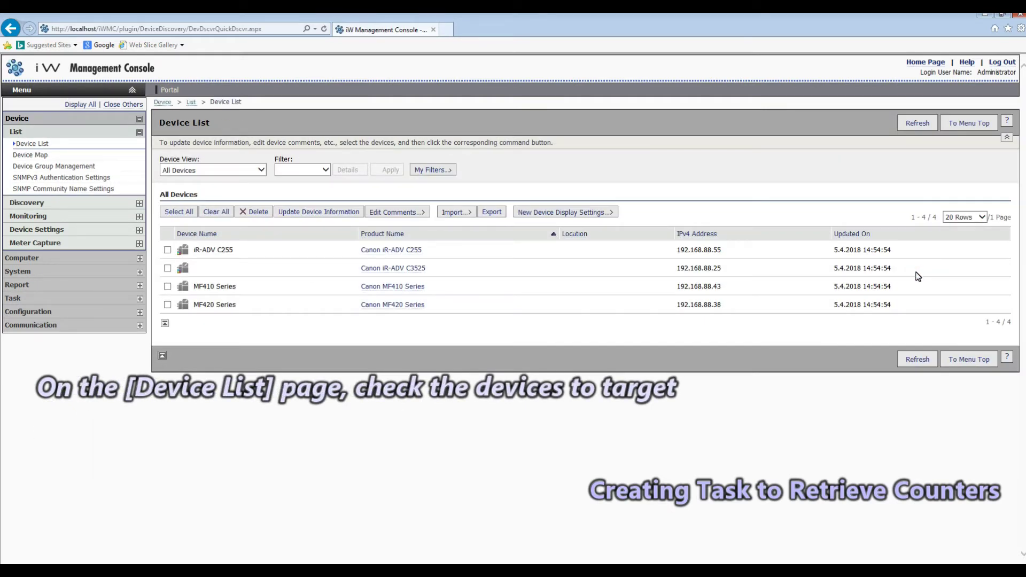
# Start a Meter Capture task to retrieve counters, add MF410 Series and MF420 Series as target devices, and proceed to counter selection.
pyautogui.click(139, 119)
pyautogui.click(139, 119)
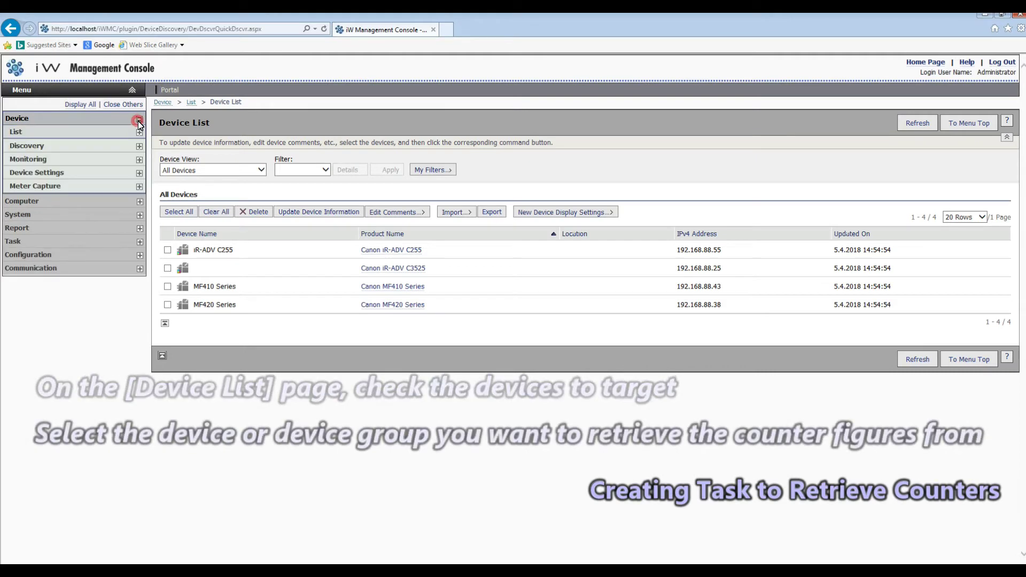
pyautogui.click(139, 188)
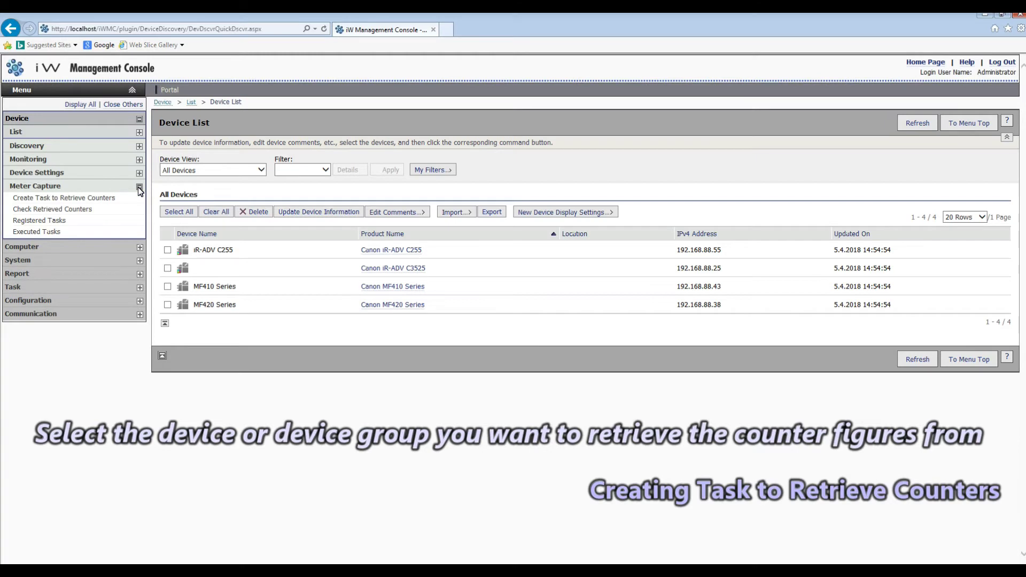
pyautogui.click(140, 197)
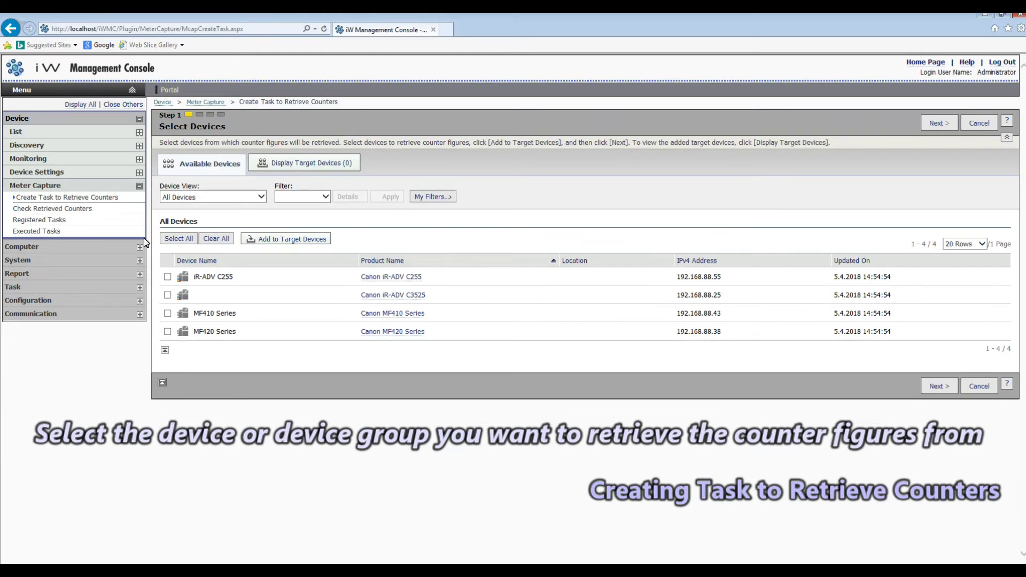
pyautogui.click(168, 314)
pyautogui.click(168, 331)
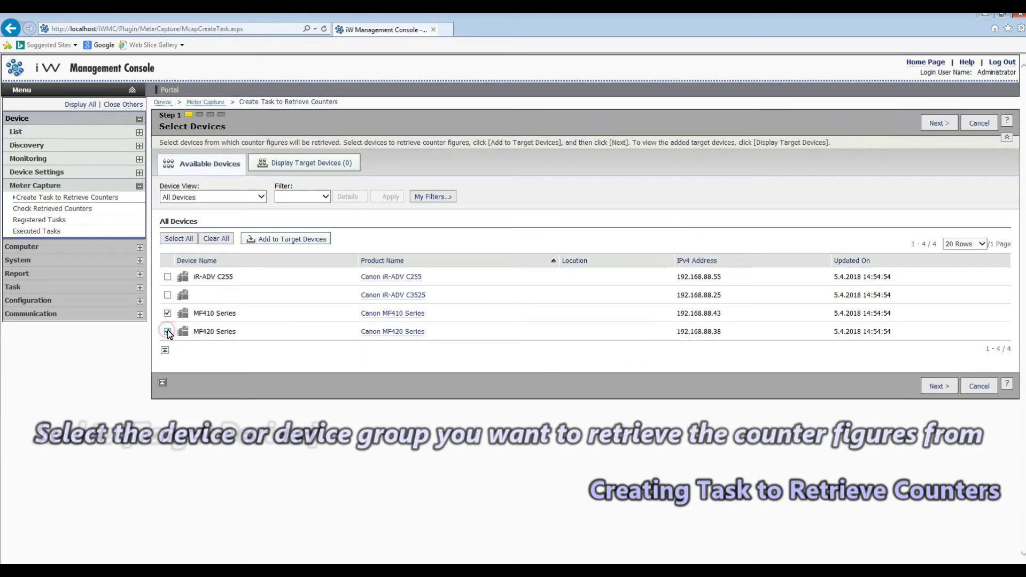
pyautogui.click(298, 242)
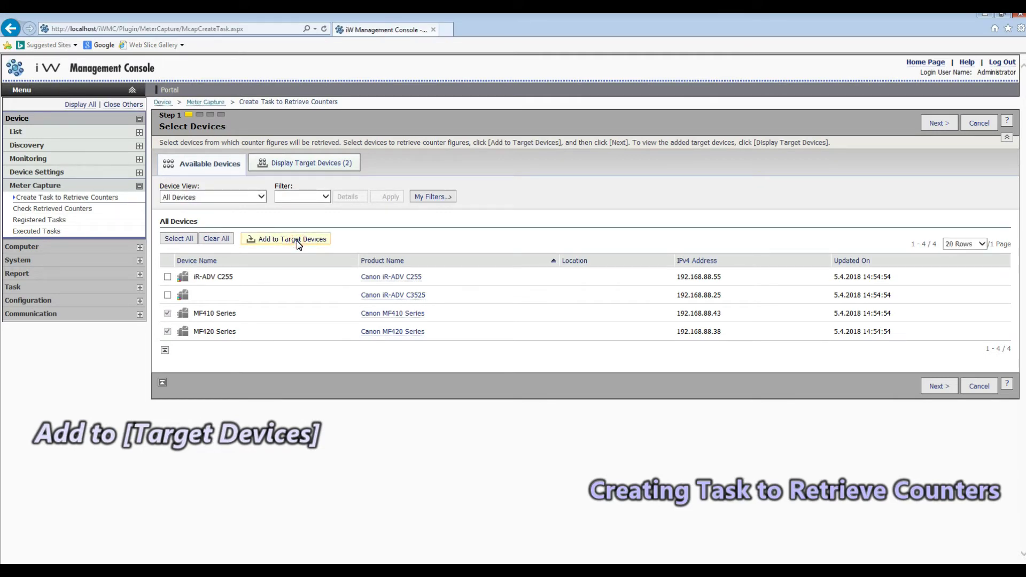
pyautogui.click(309, 163)
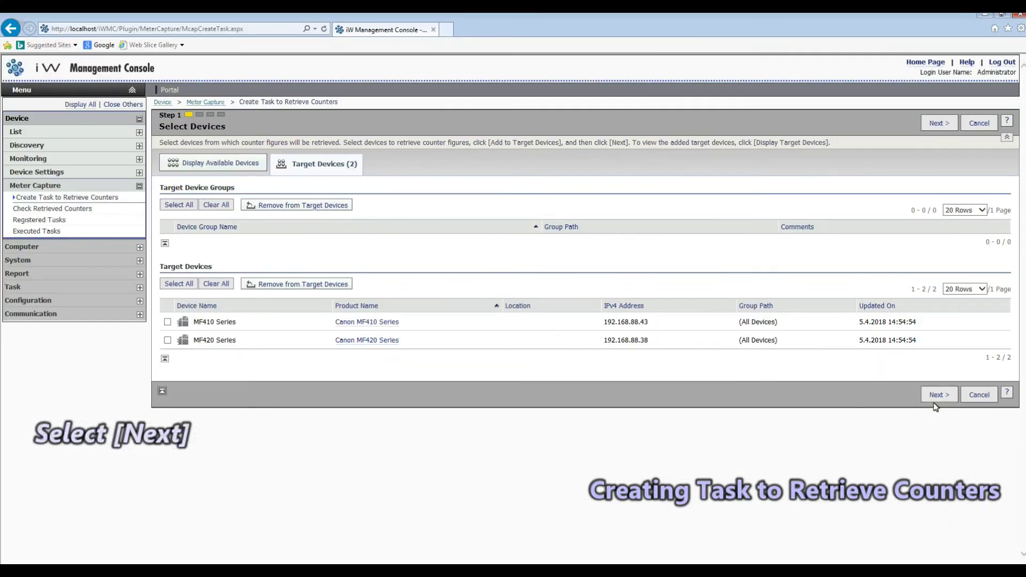
pyautogui.click(939, 396)
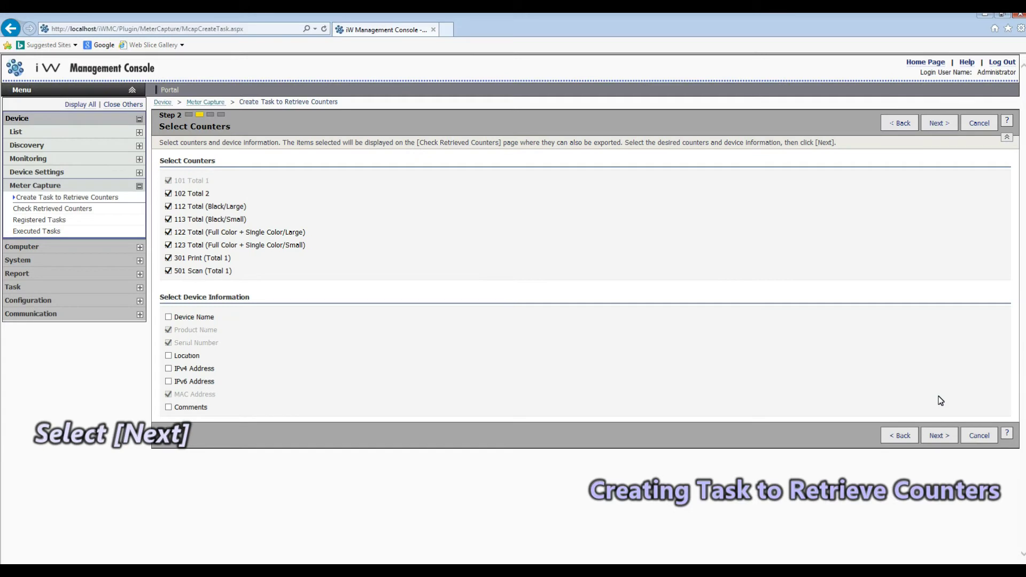
# Exclude counters 112, 113, 122, 123, 301 and 501, include Device Name in the device information, and proceed to the task registration settings.
pyautogui.click(169, 271)
pyautogui.click(168, 258)
pyautogui.click(168, 245)
pyautogui.click(168, 232)
pyautogui.click(169, 219)
pyautogui.click(168, 207)
pyautogui.click(168, 316)
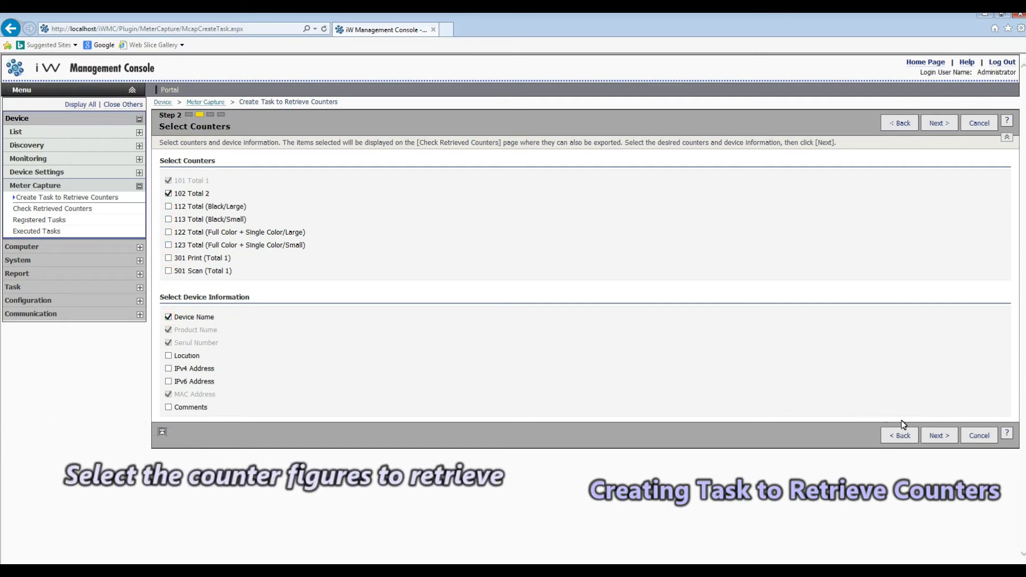
pyautogui.click(939, 435)
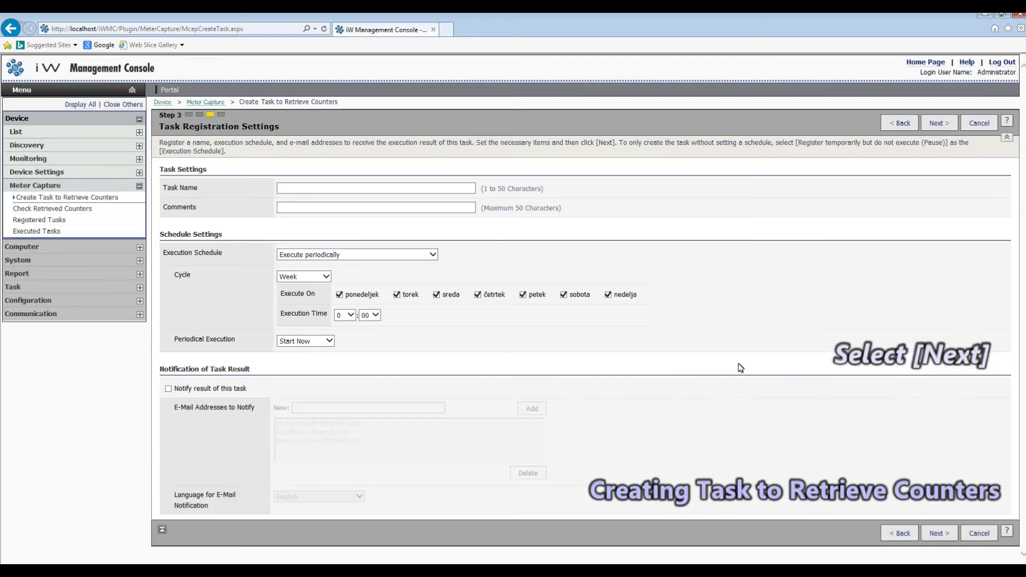
# Name the task "i-SENSYS Read Counter NOW" and set its execution schedule to Execute now.
pyautogui.click(339, 189)
pyautogui.write('i-SENSYS Re')
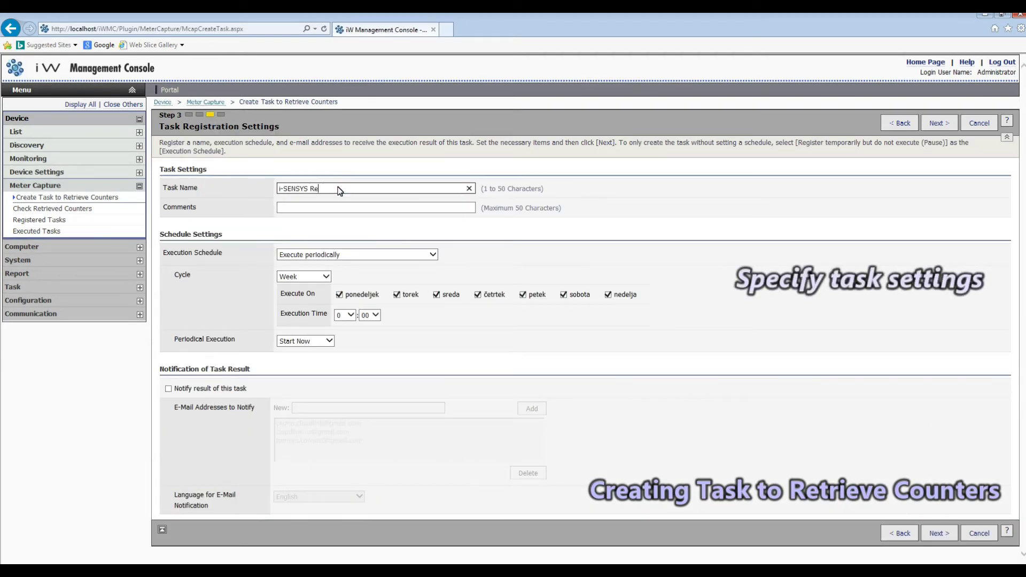
pyautogui.write('ad Counter NOW')
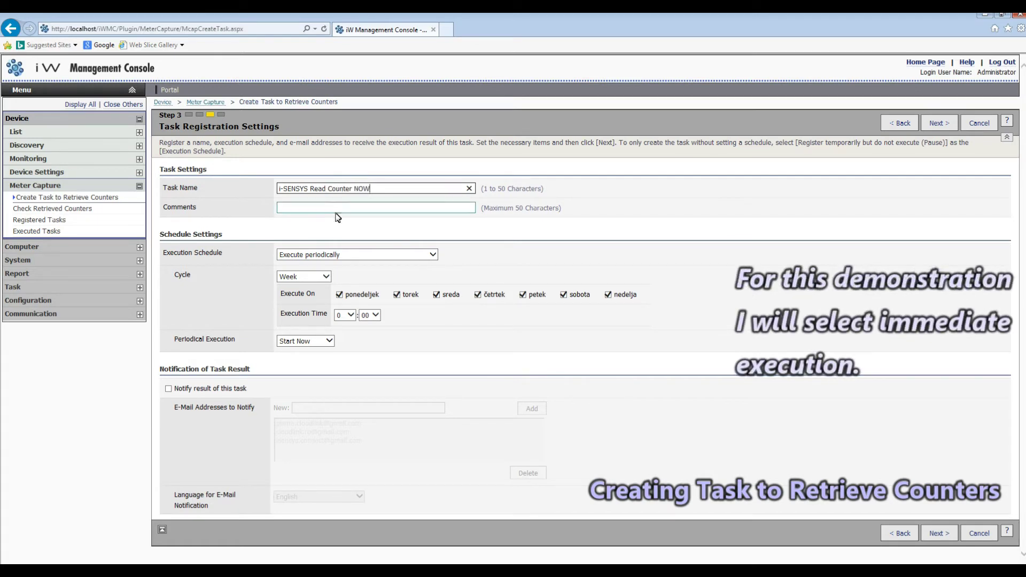
pyautogui.click(432, 254)
pyautogui.click(309, 235)
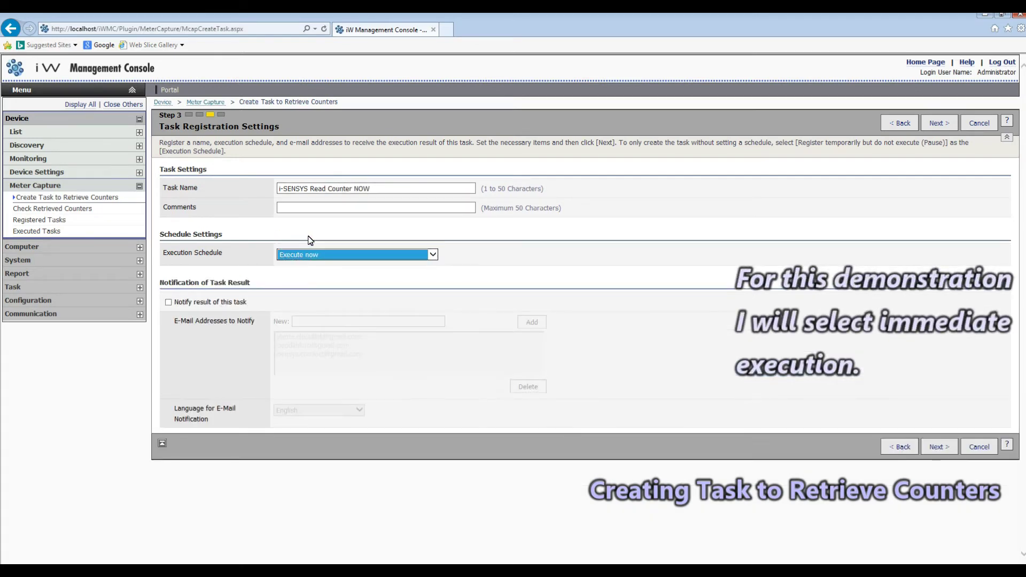
# Enable result notification to the listed e-mail address and register the counter retrieval task.
pyautogui.click(170, 302)
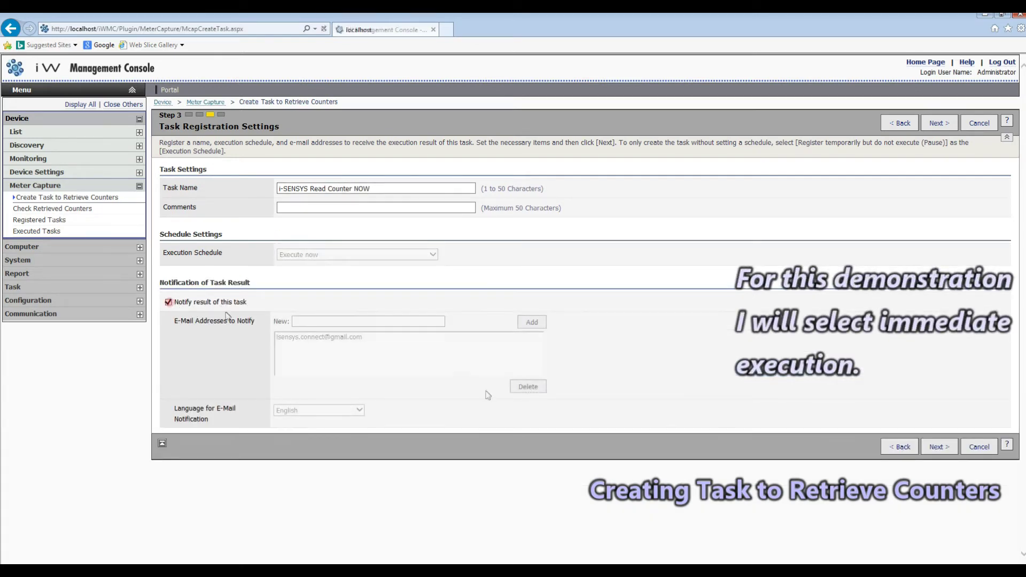
pyautogui.click(356, 337)
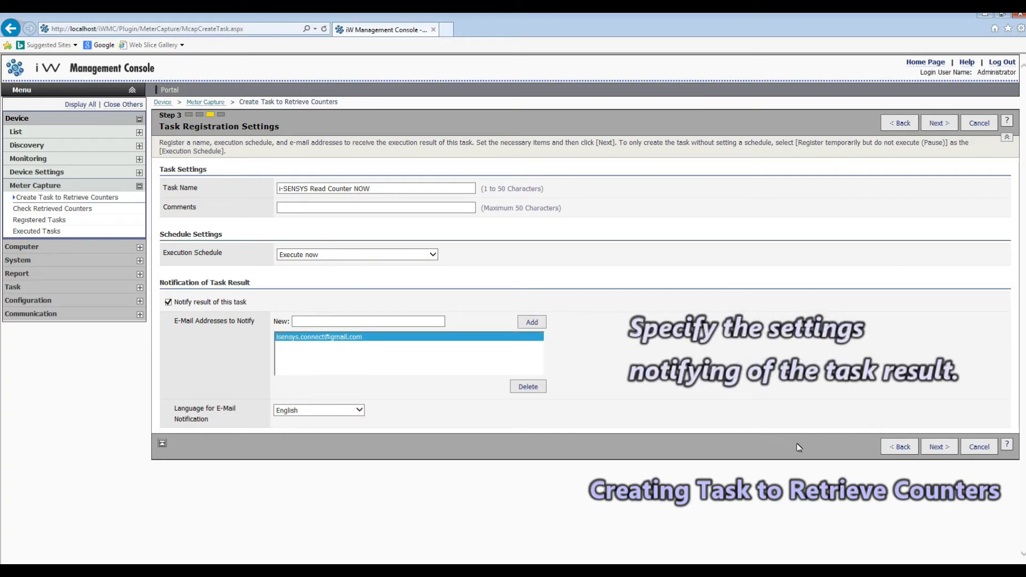
pyautogui.click(934, 451)
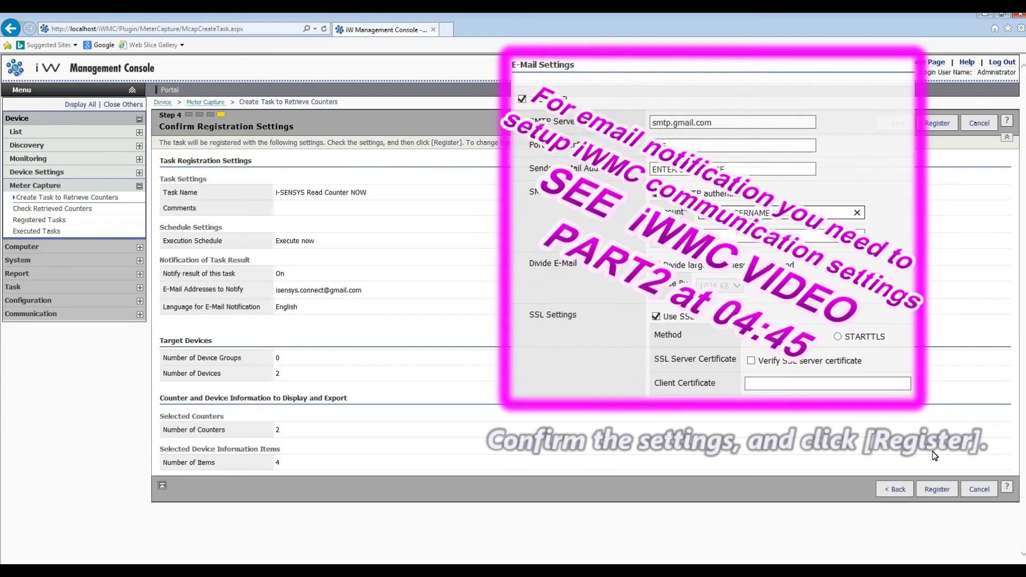
pyautogui.click(933, 490)
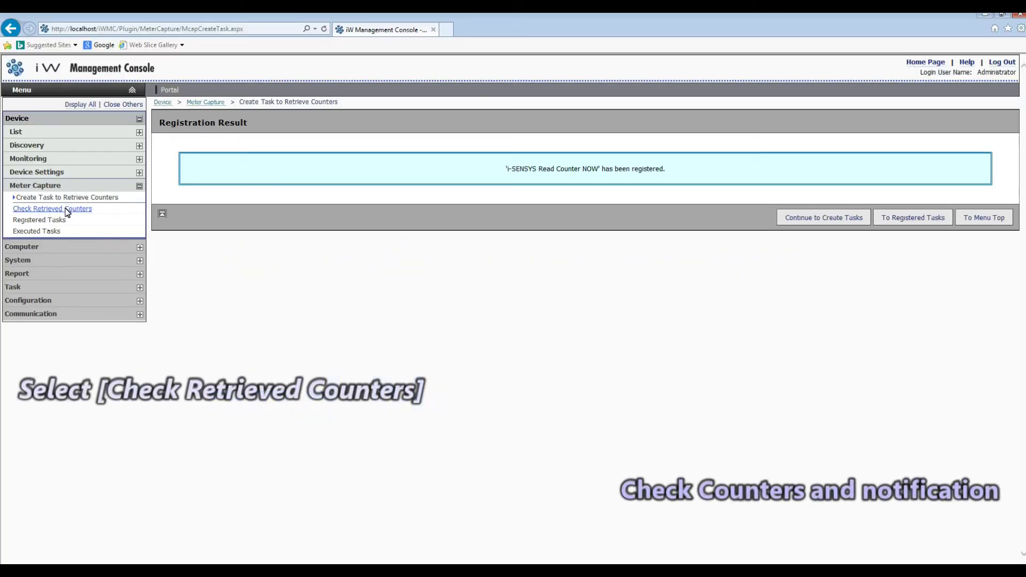
# Display the counters retrieved by i-SENSYS Read Counter NOW, export them, open the CSV in Excel and fit column A to its contents.
pyautogui.click(65, 209)
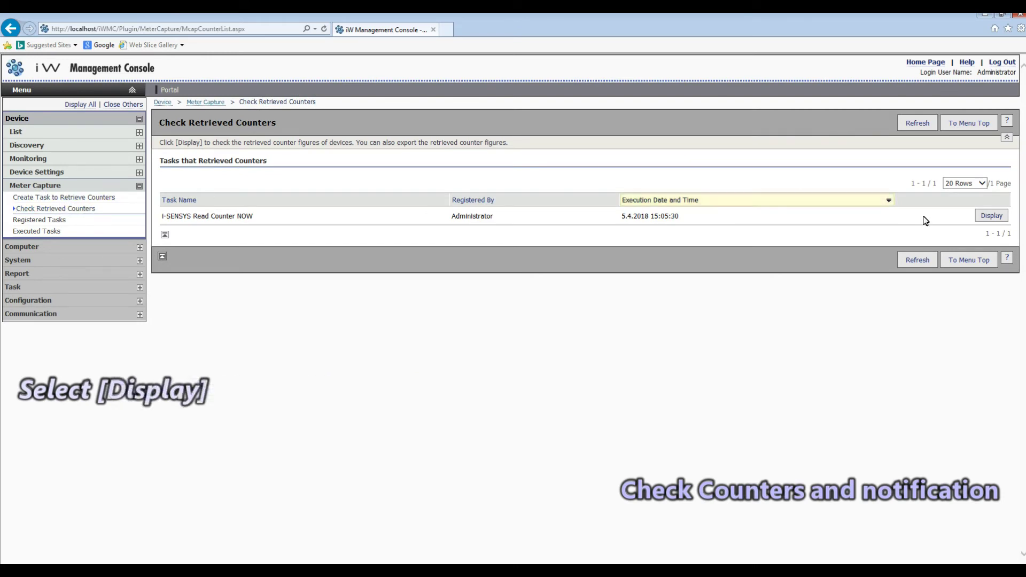
pyautogui.click(990, 217)
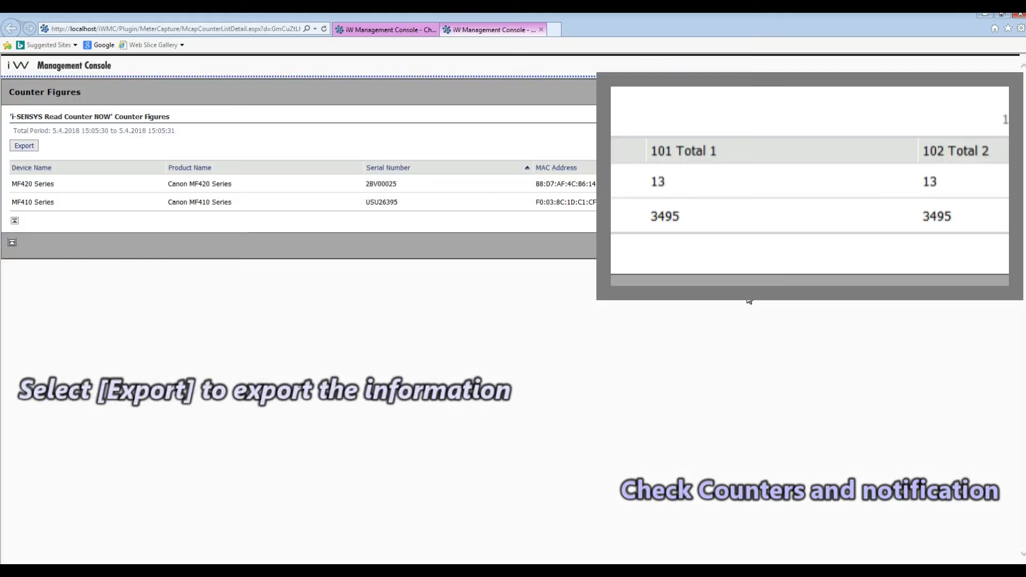
pyautogui.click(27, 151)
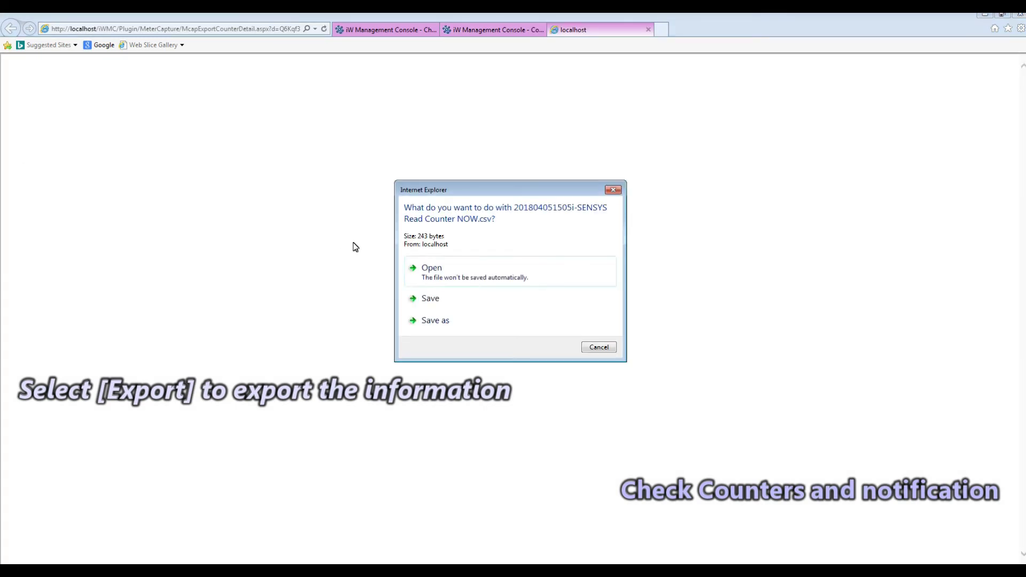
pyautogui.click(437, 272)
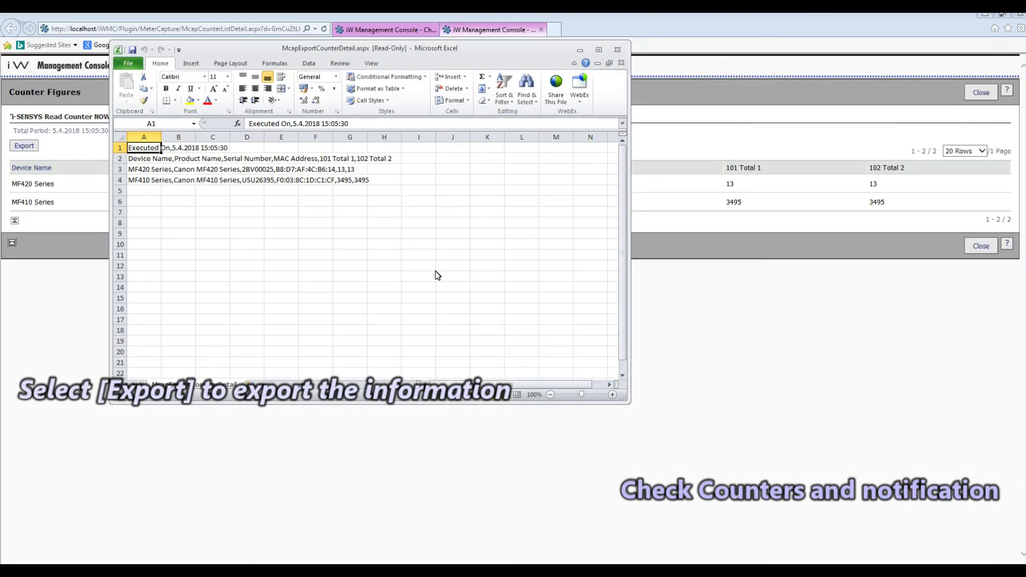
pyautogui.doubleClick(160, 137)
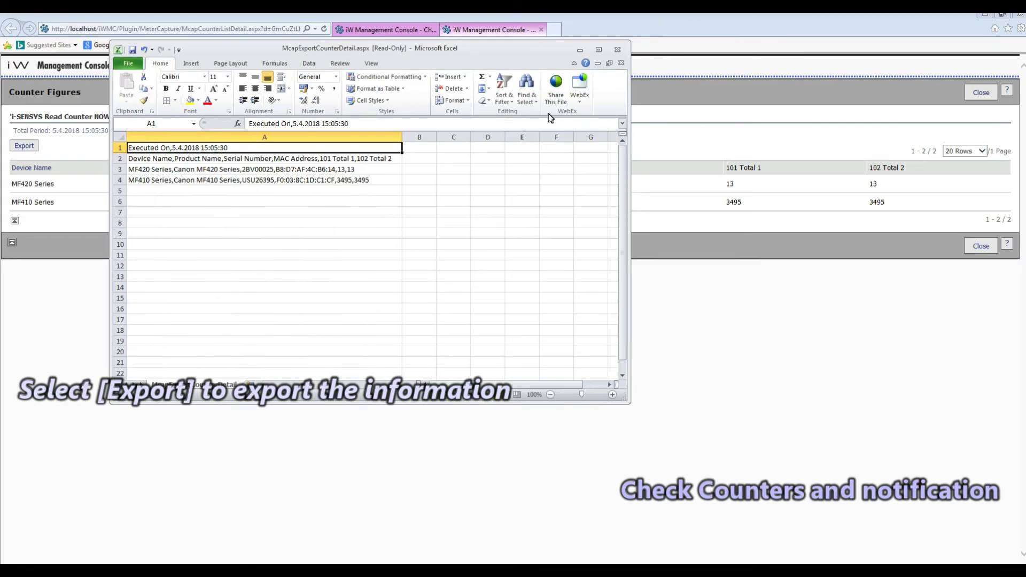
# Close the exported counter file without saving changes, and close the Counter Figures page.
pyautogui.click(615, 52)
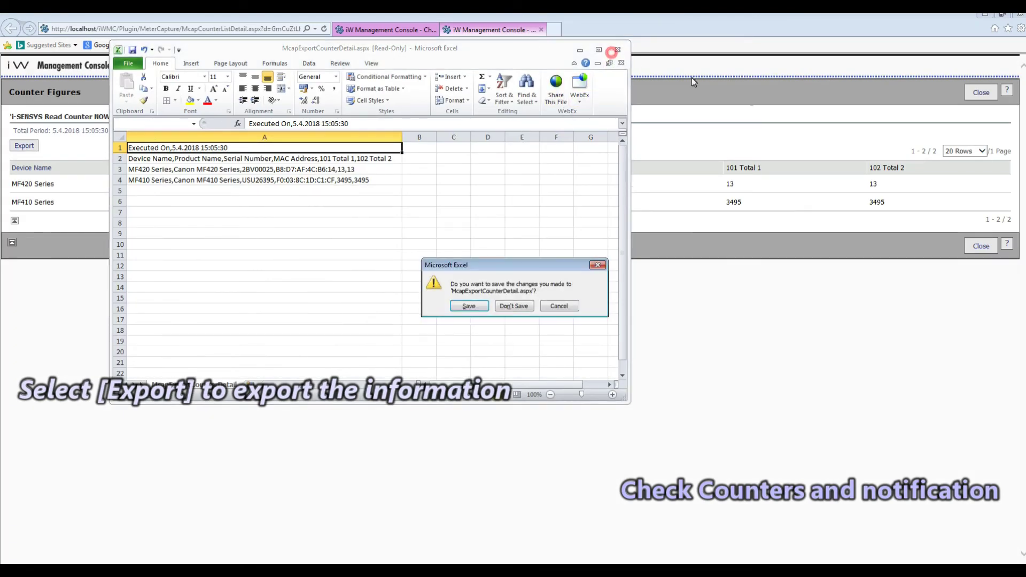
pyautogui.click(513, 306)
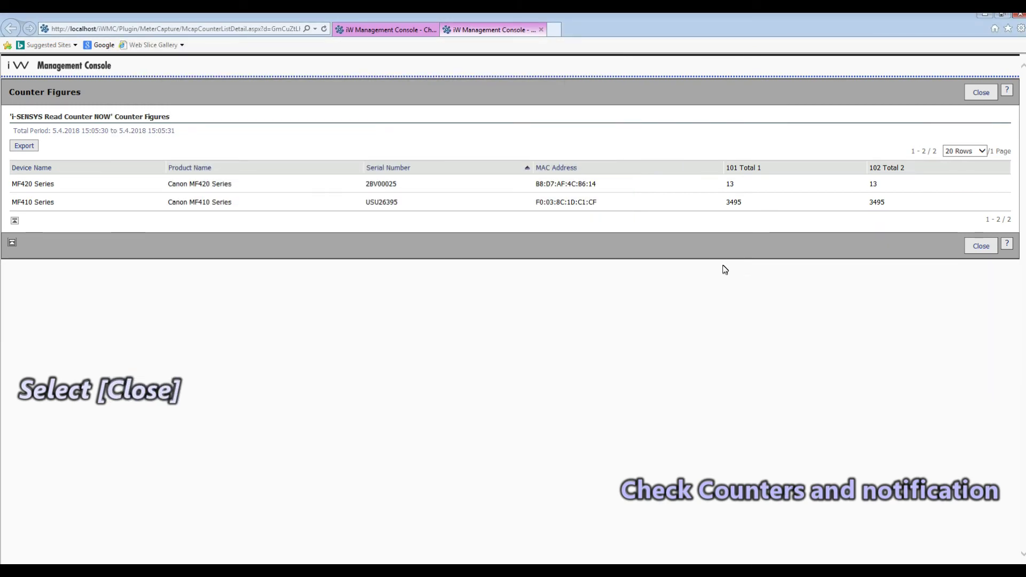
pyautogui.click(978, 246)
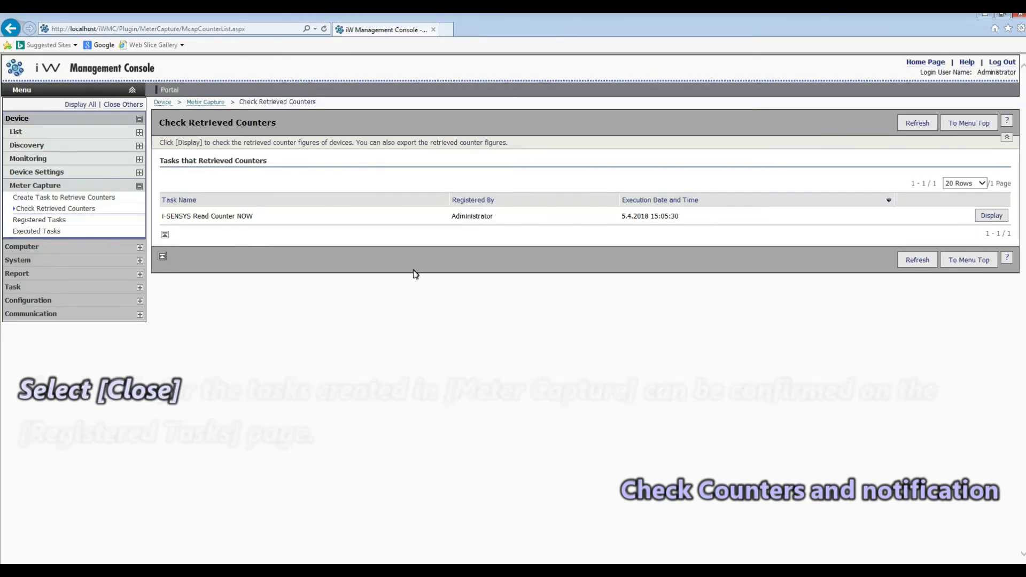
# Check the Meter Capture registered tasks, and read the Notification of Task Result e-mail in the Gmail inbox.
pyautogui.click(54, 222)
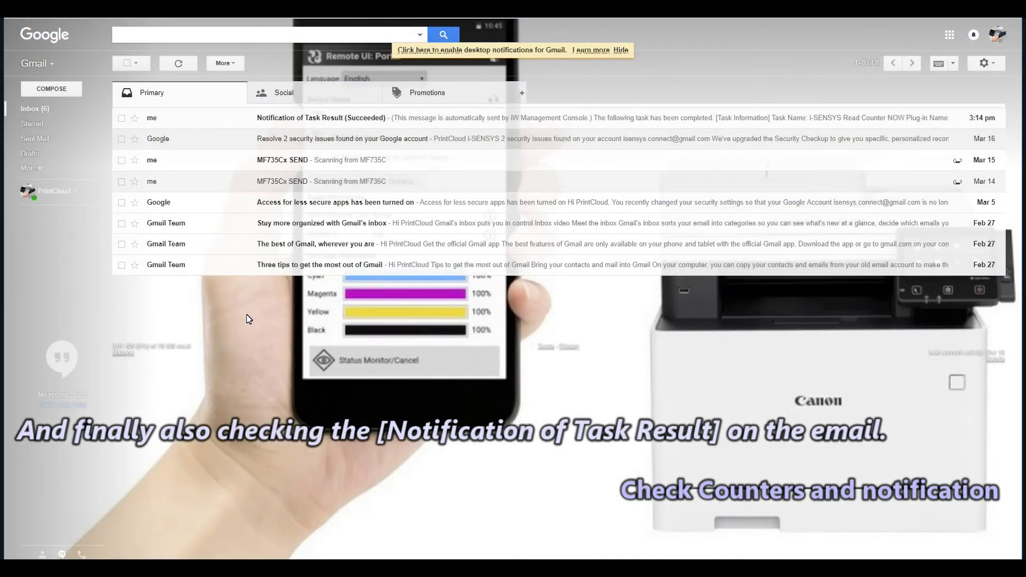
pyautogui.click(322, 122)
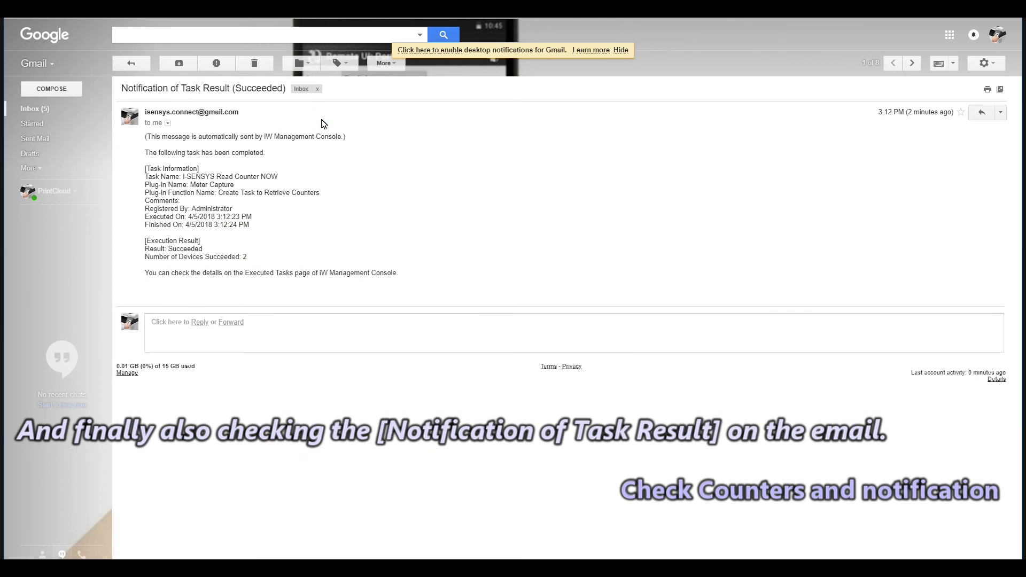